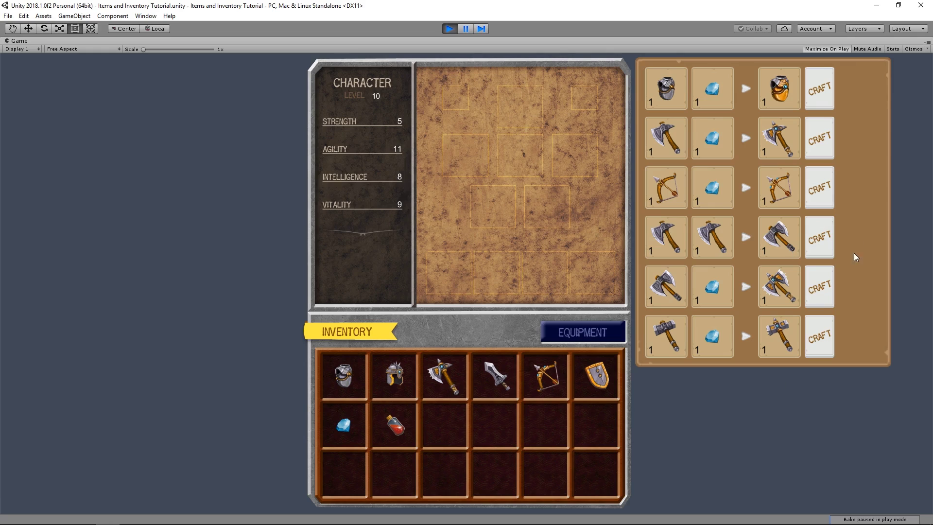
Scroll the recipe list in the running game and try crafting the armor recipe.
left_click_drag(866, 312, 870, 282)
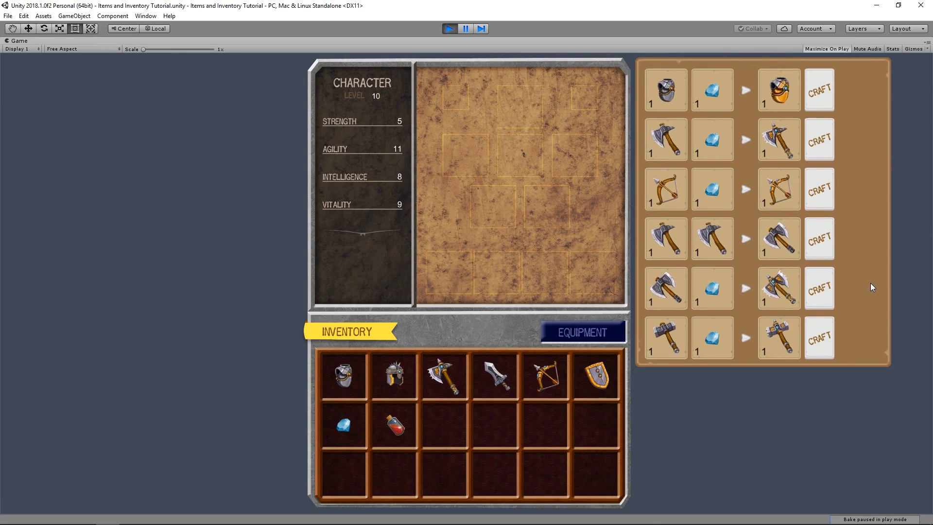
left_click(827, 91)
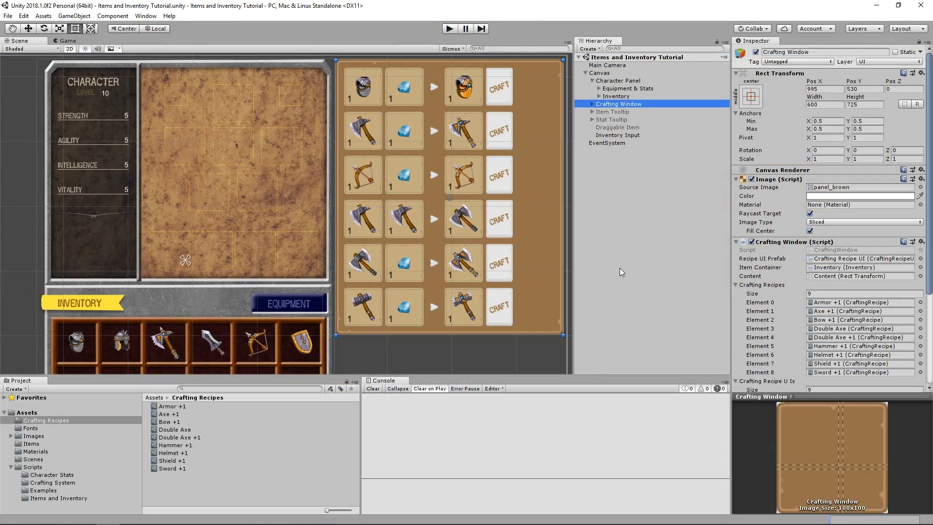
Expand the Crafting Window hierarchy through Scroll View, Viewport and Content to the first Crafting Recipe UI object.
key("Right")
key("Down")
key("Right")
key("Down")
key("Right")
key("Down")
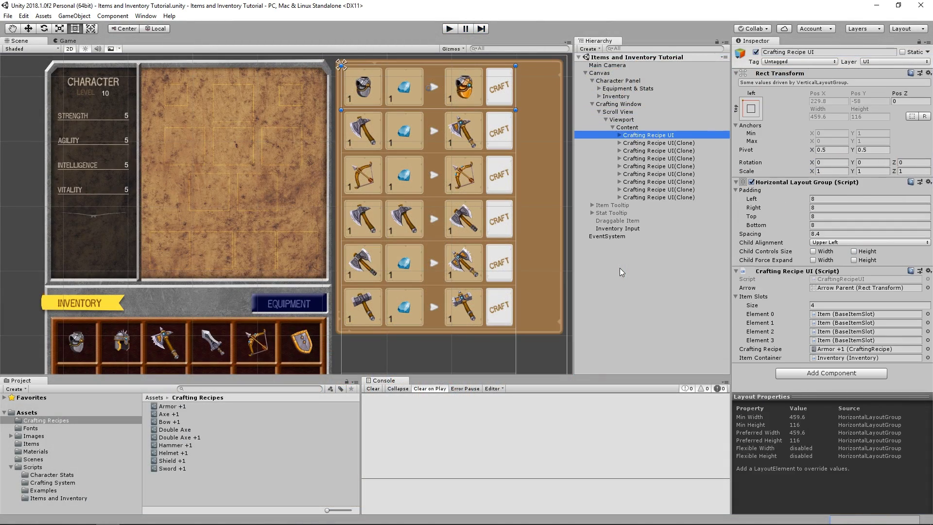
Examine the item slots, arrow and button inside the first Crafting Recipe UI and the recipe clones below it.
key("Right")
key("Down")
key("Down")
key("Down")
key("Down")
key("Down")
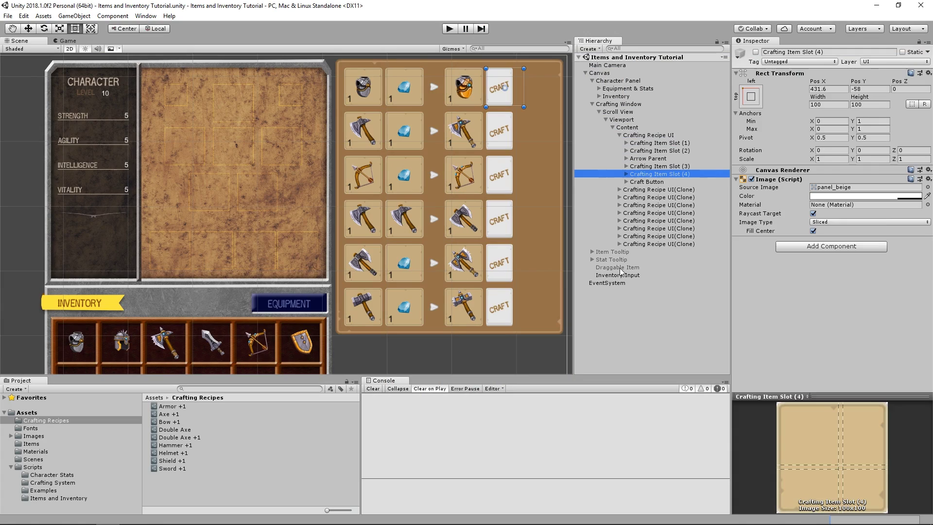
key("Down")
key("Down")
key("Down")
key("Down")
key("Down")
key("Down")
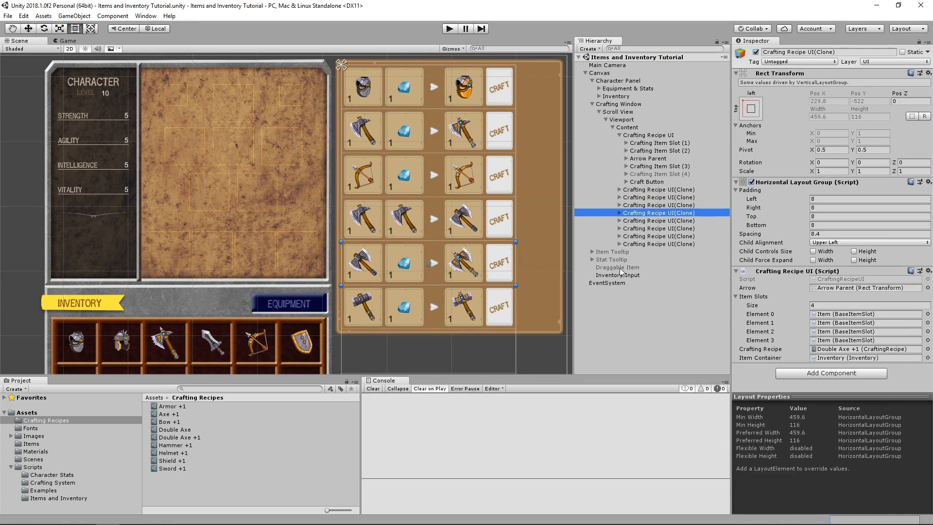
middle_click(876, 396)
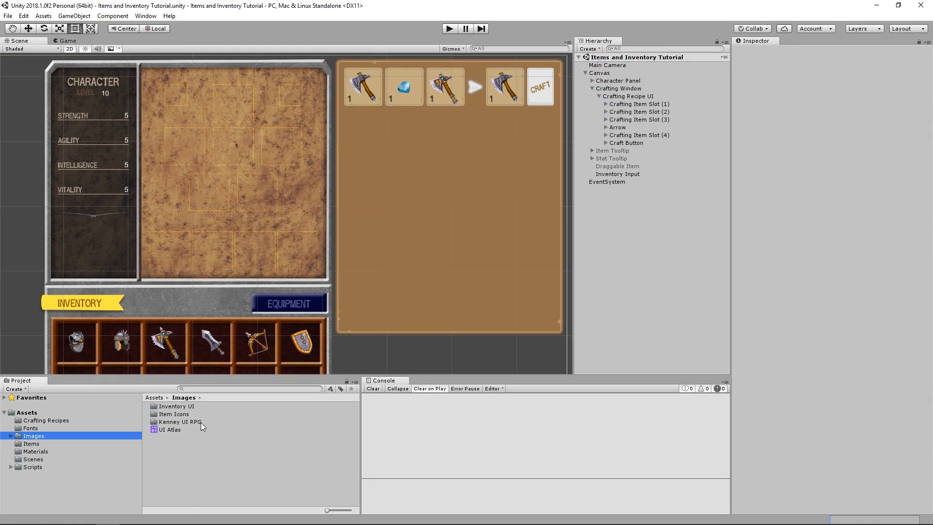
Look through the Kenney UI RPG image folder and the UI Atlas in the Images folder.
left_click(200, 422)
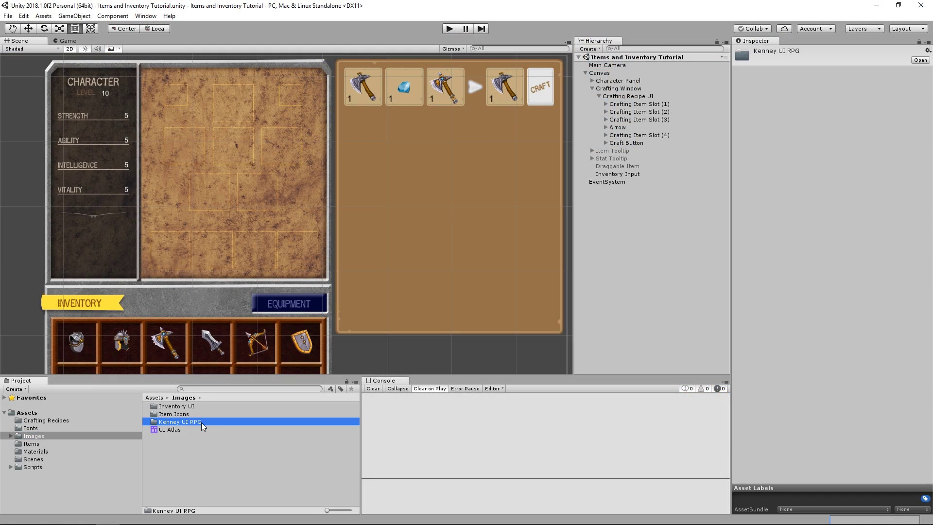
double_click(204, 421)
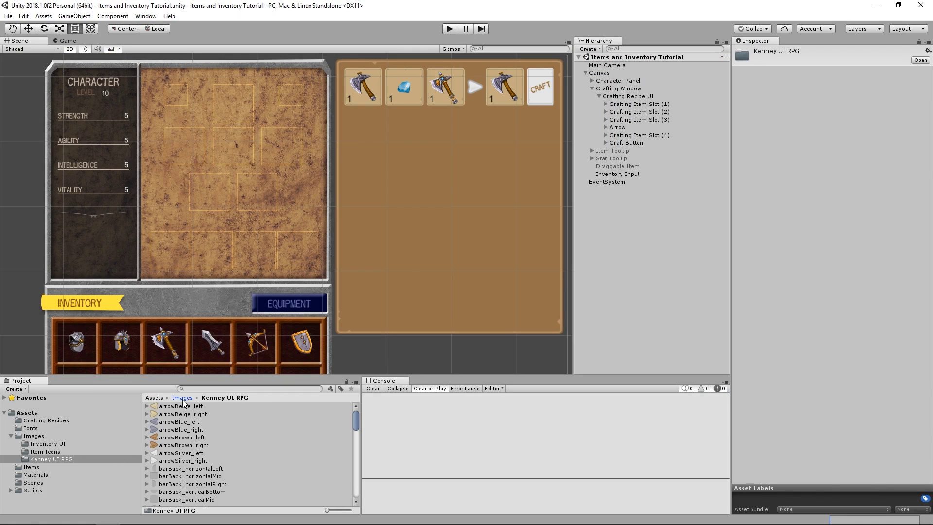
left_click(183, 398)
left_click(196, 430)
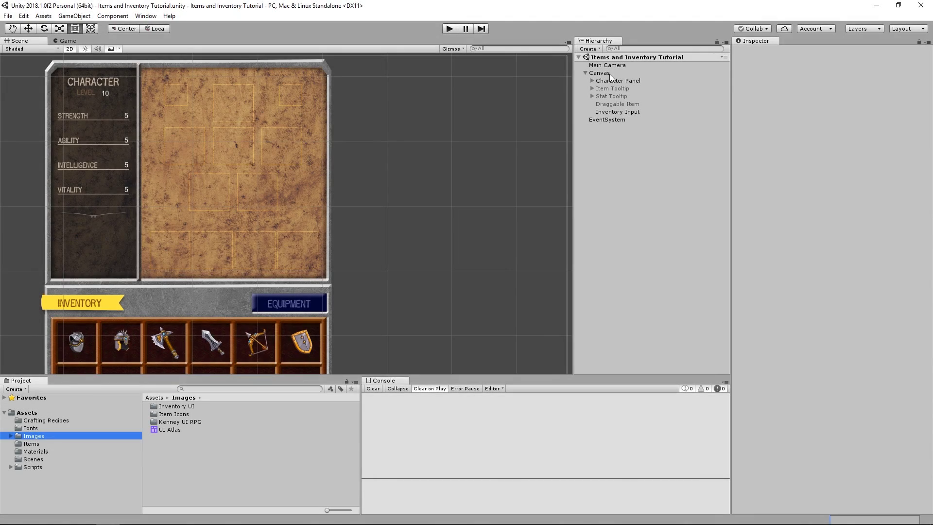
Create a UI Image under the Canvas, name it Crafting Window, and place it directly after Character Panel.
right_click(607, 73)
mouse_move(636, 229)
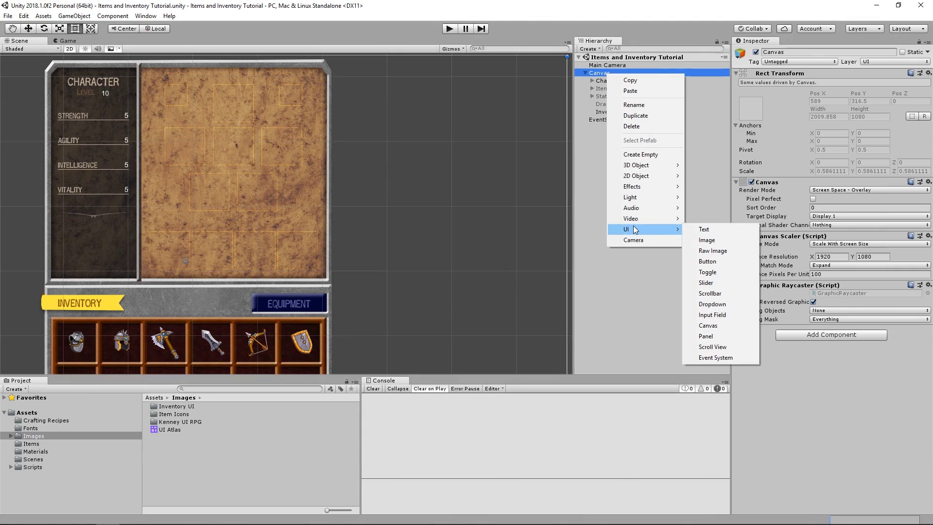
left_click(707, 239)
key("F2")
type("Crafting Window")
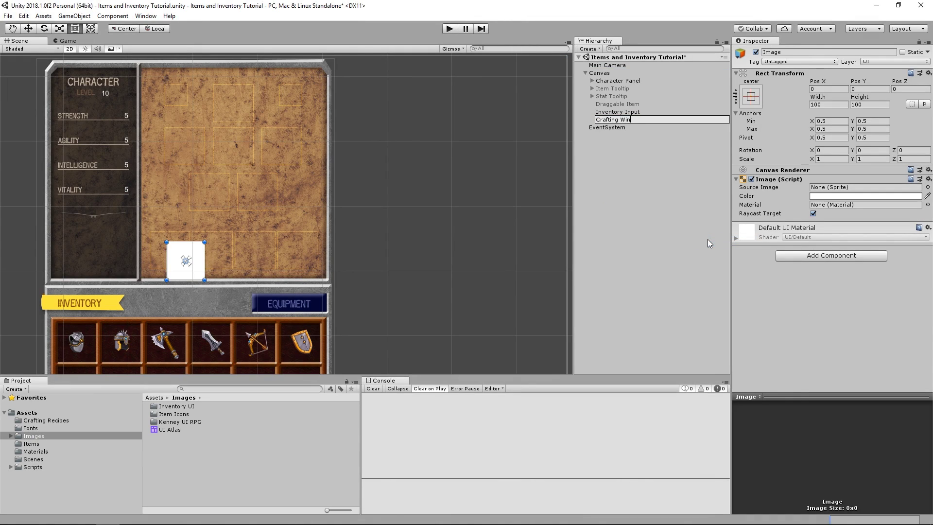
key("Return")
left_click_drag(624, 122, 625, 87)
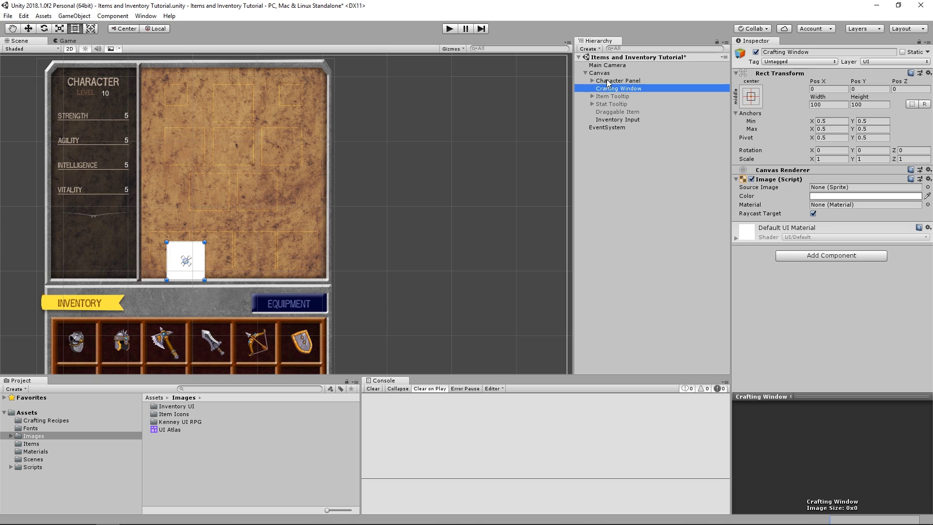
Assign the panel_brown sprite as the Crafting Window's source image and save the scene.
left_click(927, 187)
type("panel")
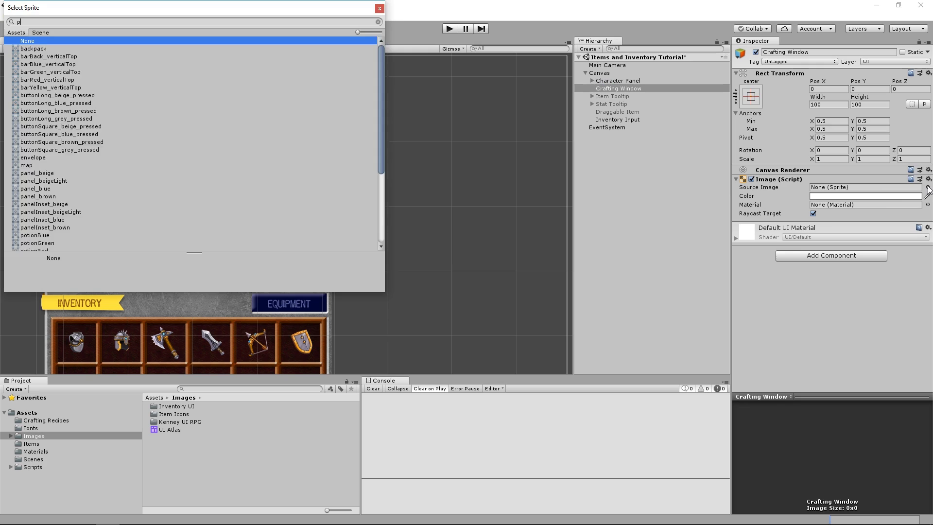
key("Down")
key("Down")
key("Down")
key("Down")
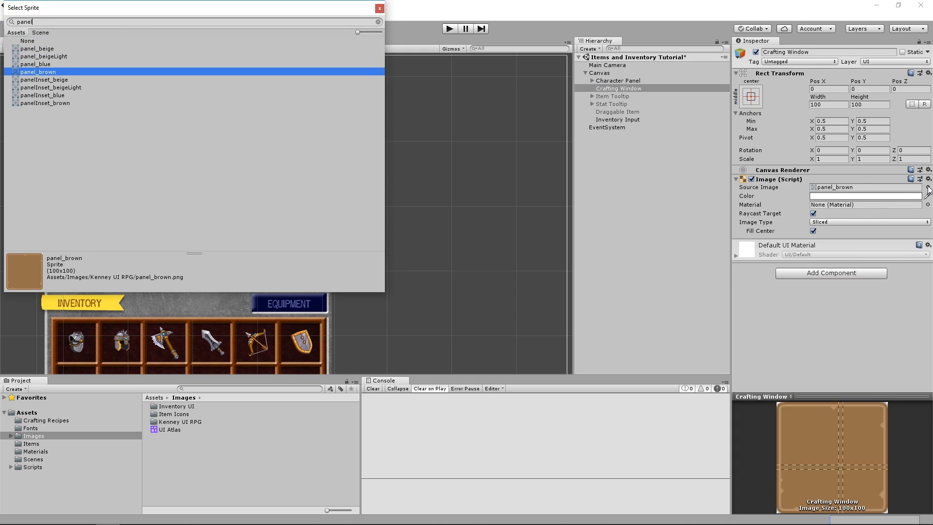
key("Return")
key("ctrl+s")
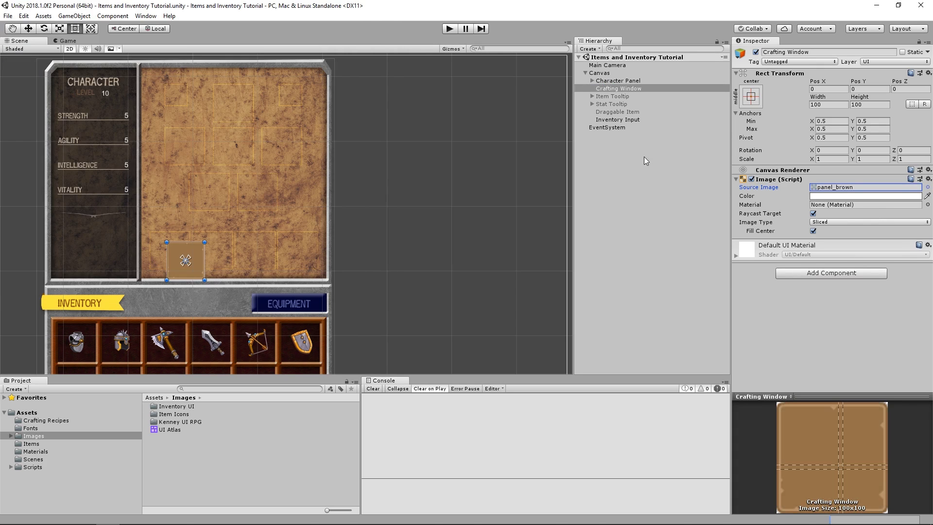
Locate the Crafting Window's panel_brown source sprite in the project and show its import settings.
left_click(631, 88)
key("ctrl+z")
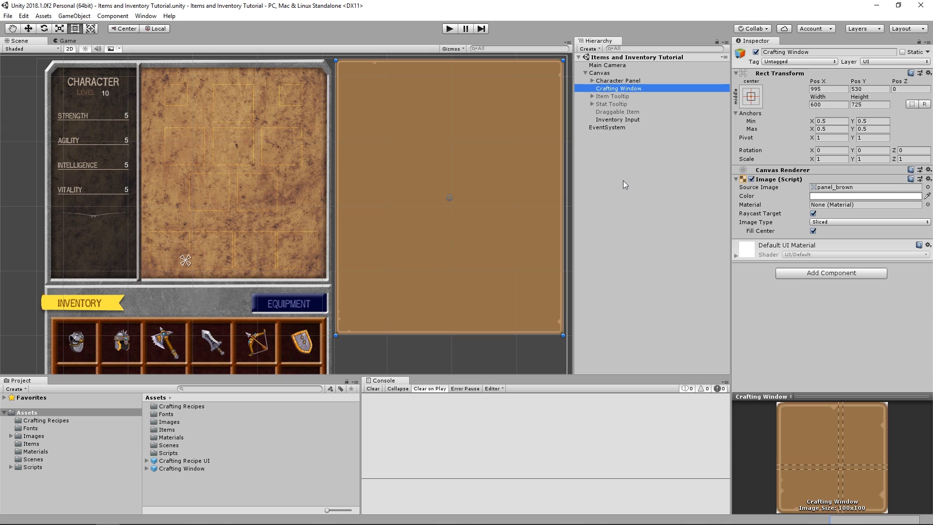
left_click(834, 187)
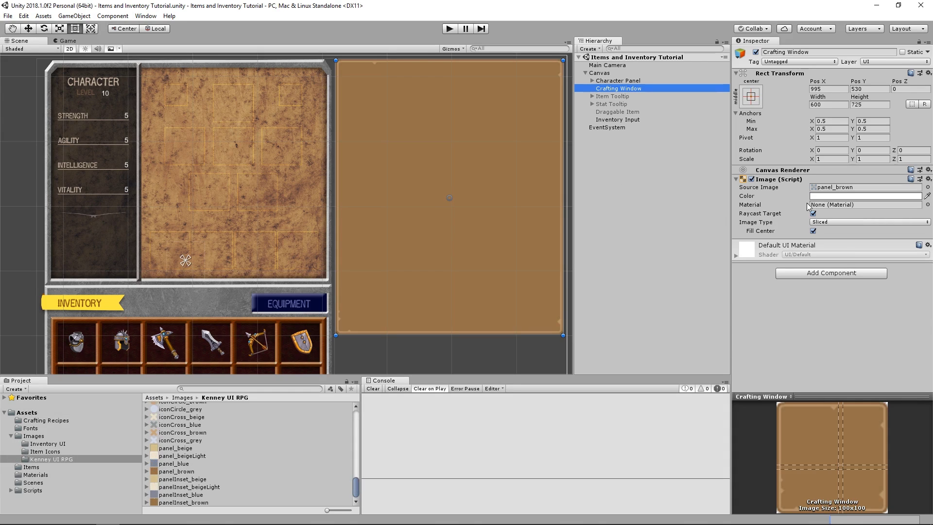
left_click(830, 189)
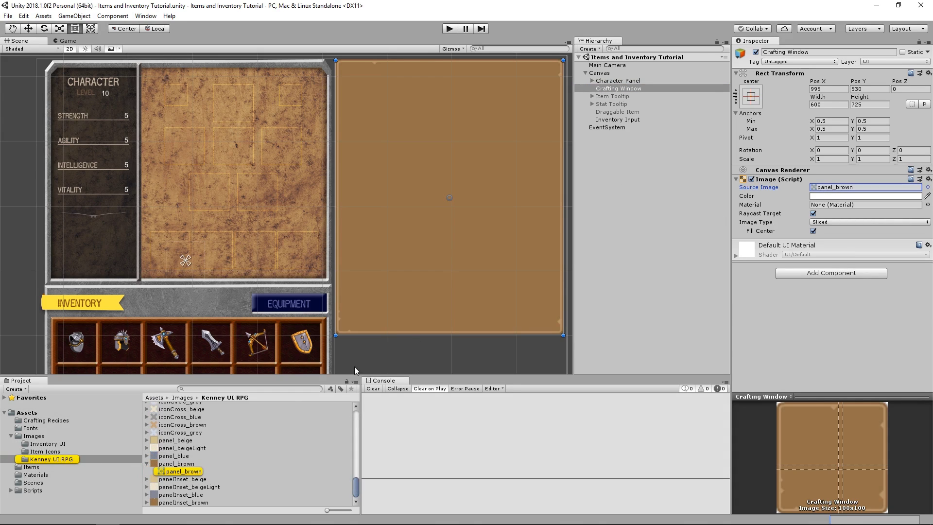
left_click(177, 464)
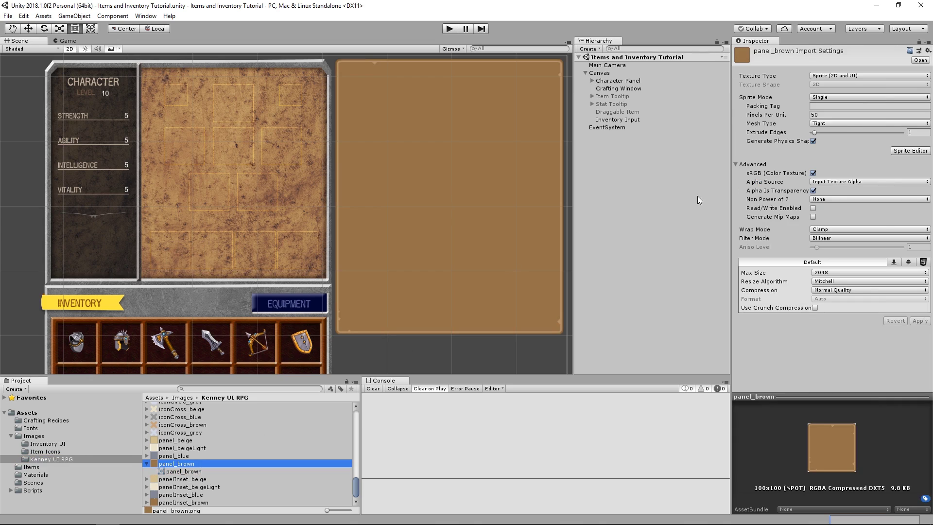
Inspect panel_brown's border values in the Sprite Editor and its Pixels Per Unit import setting.
left_click(911, 150)
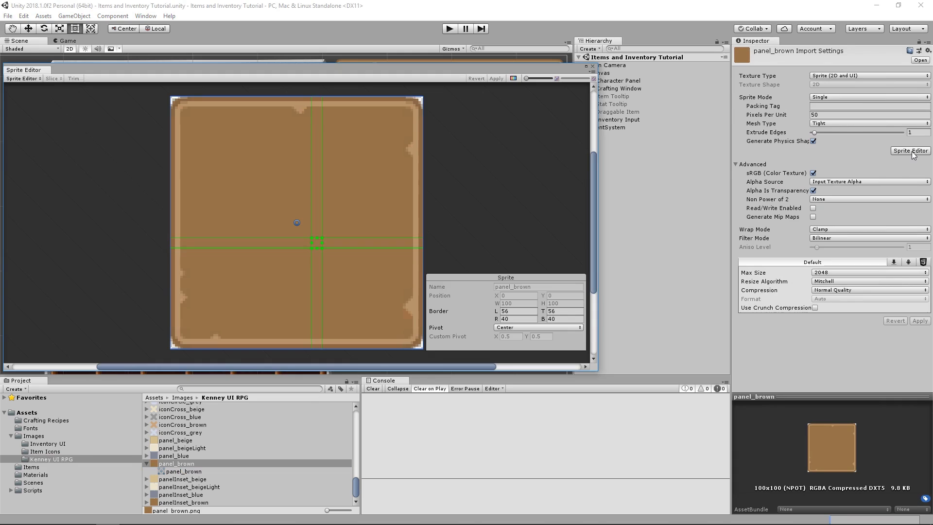
double_click(519, 313)
key("Tab")
key("Tab")
key("Tab")
left_click(565, 318)
left_click(828, 115)
left_click(828, 115)
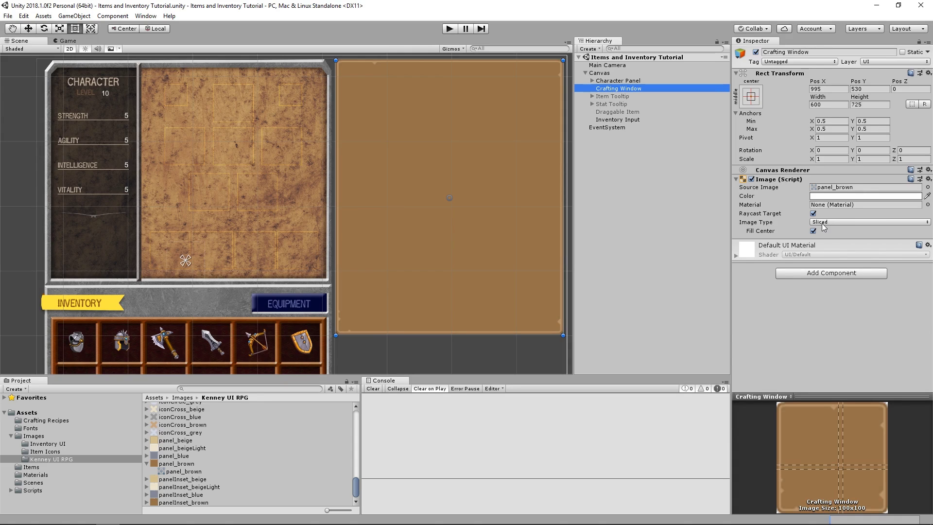
Choose the Sliced image type for the Crafting Window with Fill Center enabled.
left_click(828, 222)
left_click(832, 243)
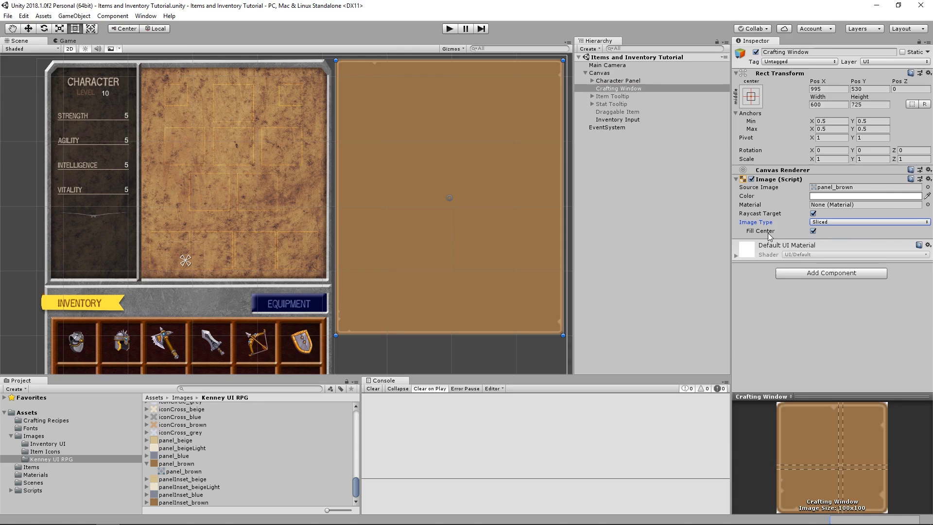
left_click(813, 232)
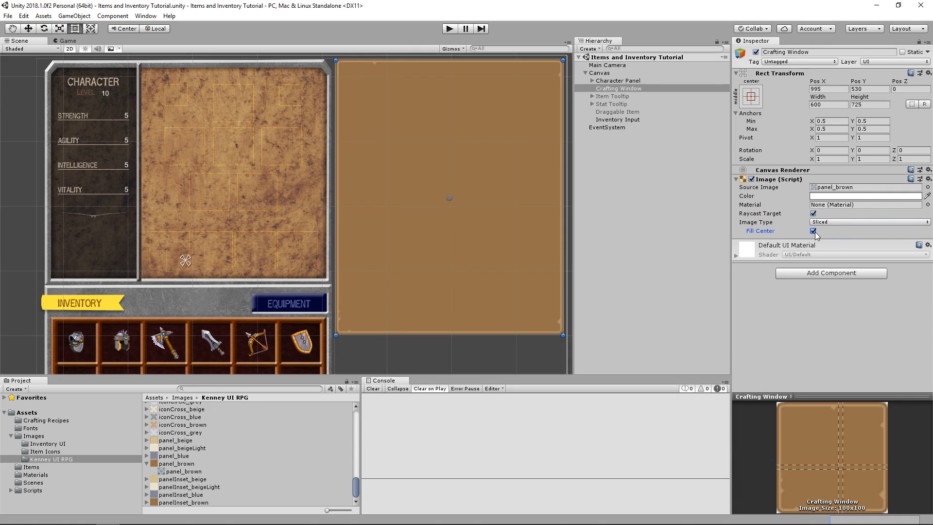
Create an empty child object named Crafting Recipe UI under Crafting Window.
left_click(645, 249)
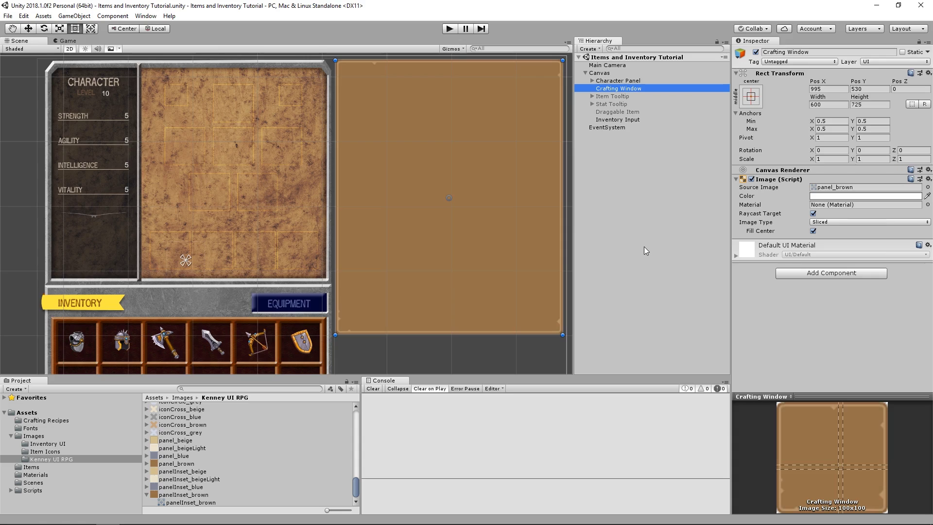
right_click(636, 90)
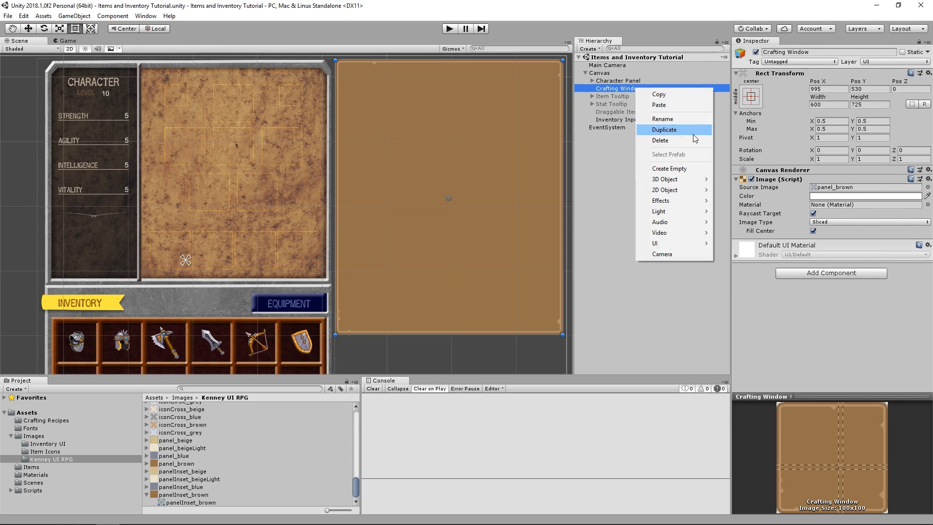
left_click(698, 170)
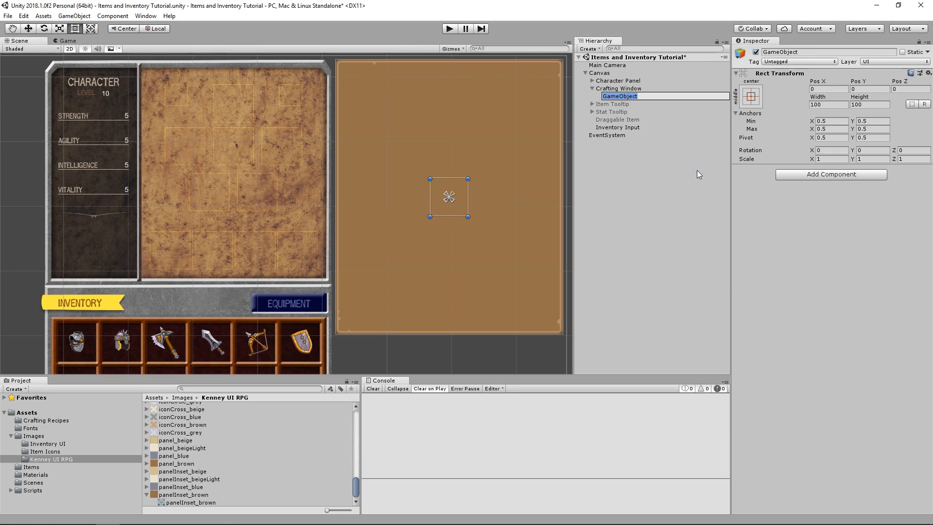
type("Crafting Recipe UI")
key("Return")
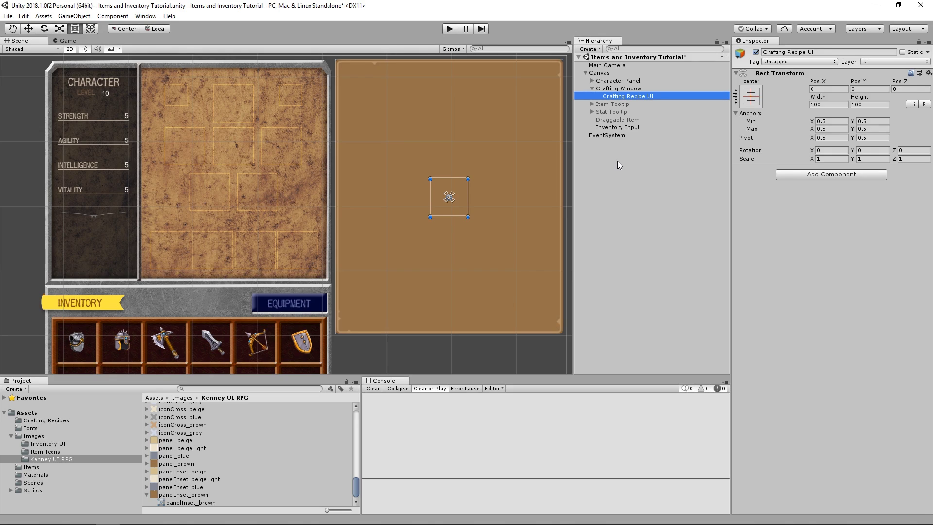
Apply the top-stretch anchor preset to Crafting Recipe UI, also setting its pivot and position.
left_click(750, 99)
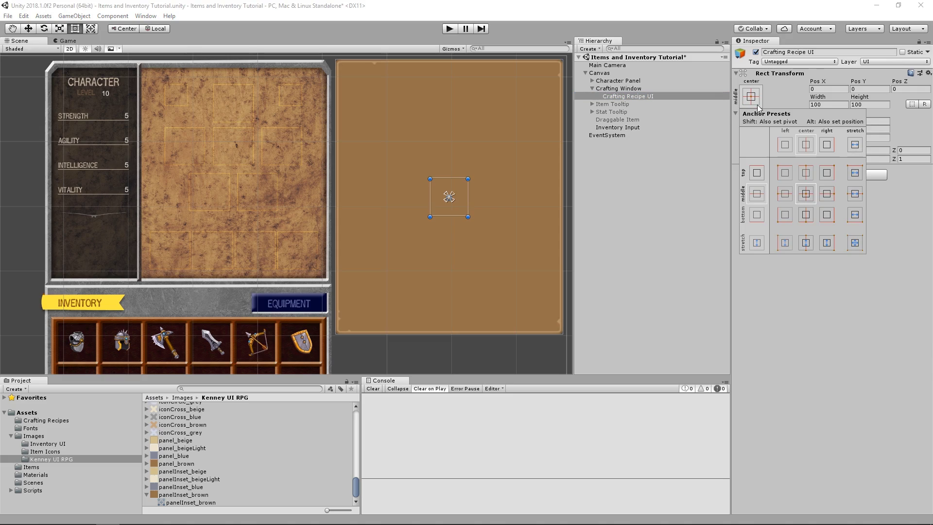
left_click(854, 173, "alt+shift")
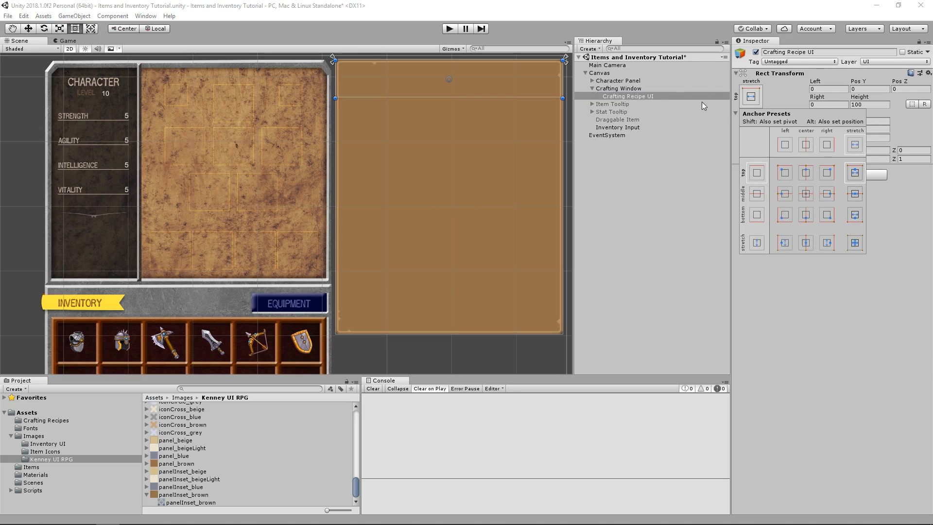
left_click(653, 96)
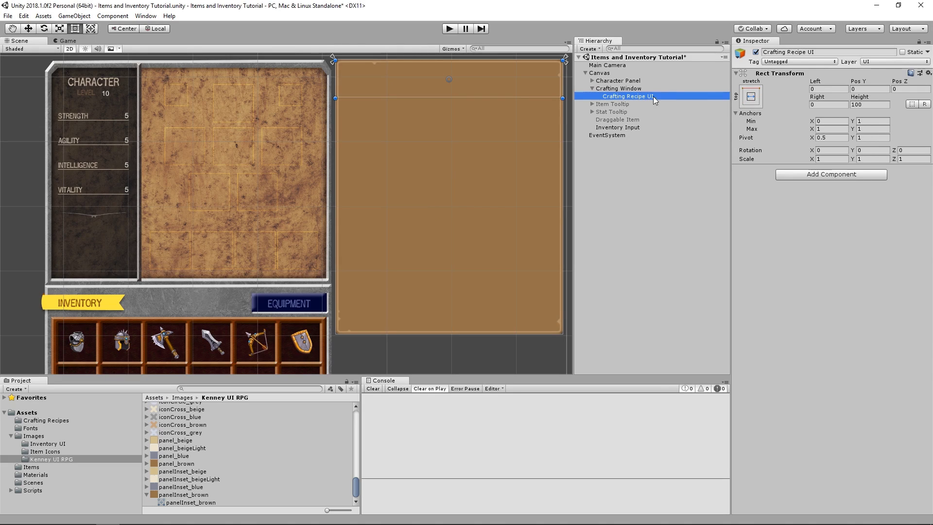
Set Crafting Recipe UI's Pos Y to -15 and its Left and Right to 15, and change its anchors to top center.
left_click(865, 90)
type("-15")
left_click(823, 89)
type("15")
key("Tab")
type("15")
left_click(751, 96)
left_click(806, 173)
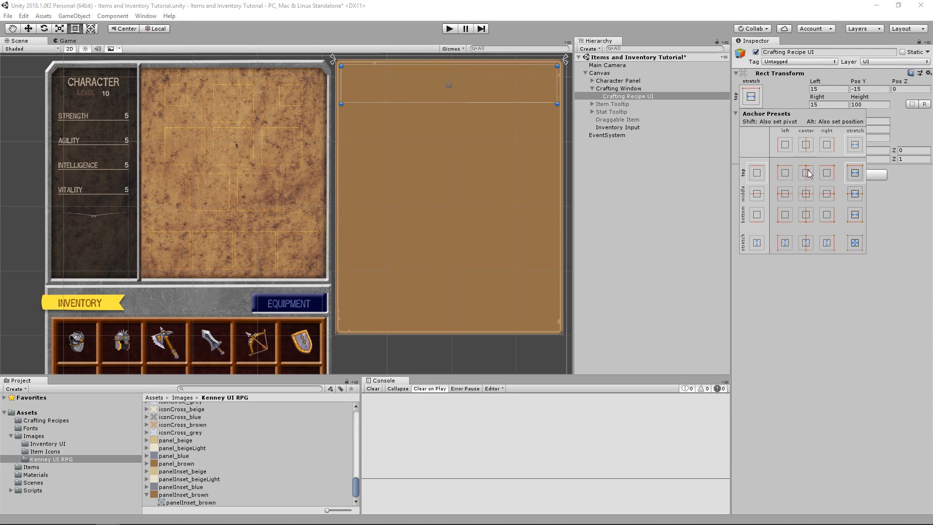
Add a UI Image as a child of Crafting Recipe UI.
right_click(627, 96)
mouse_move(650, 251)
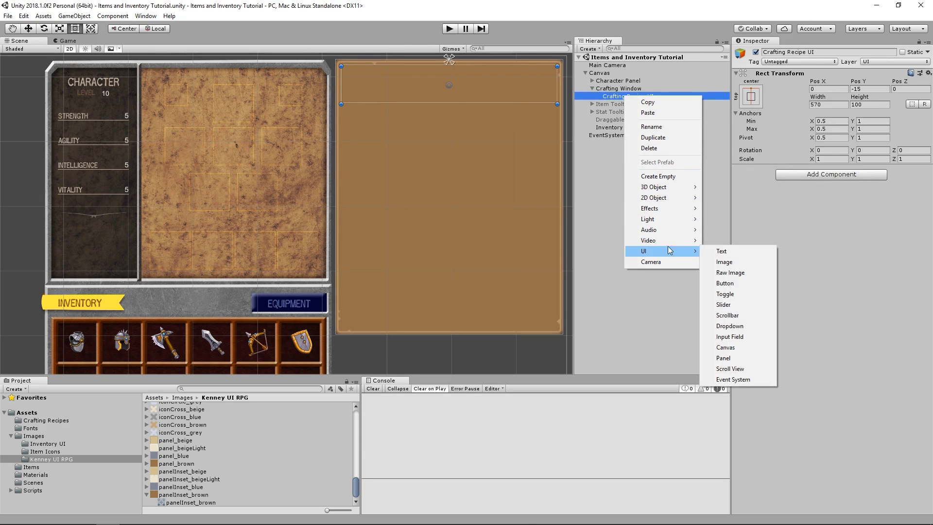
left_click(734, 261)
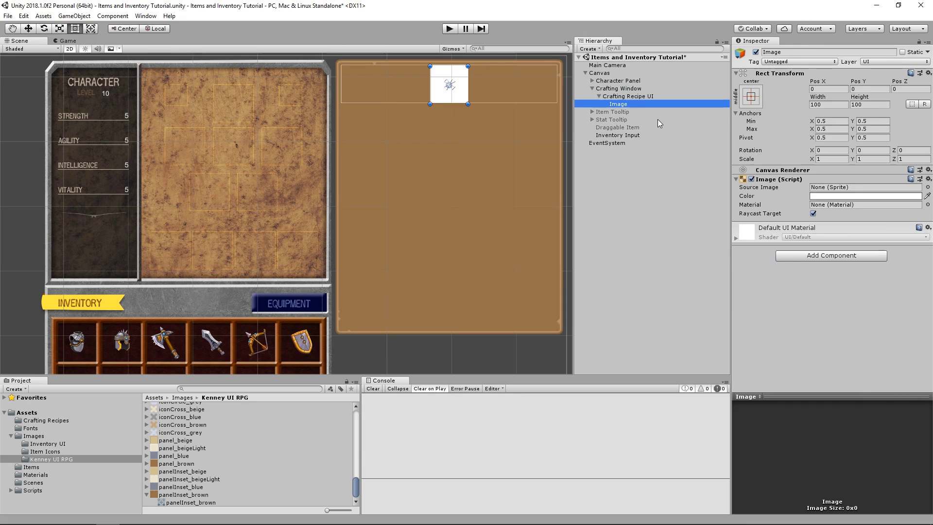
Inspect the size of the shield's inventory item slot and the scale of the Character Panel.
left_click(298, 345)
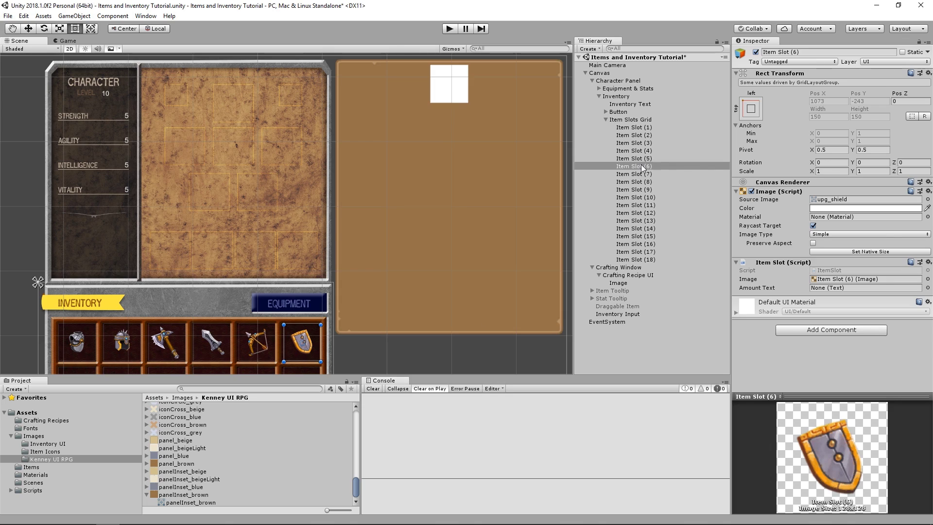
left_click(625, 81)
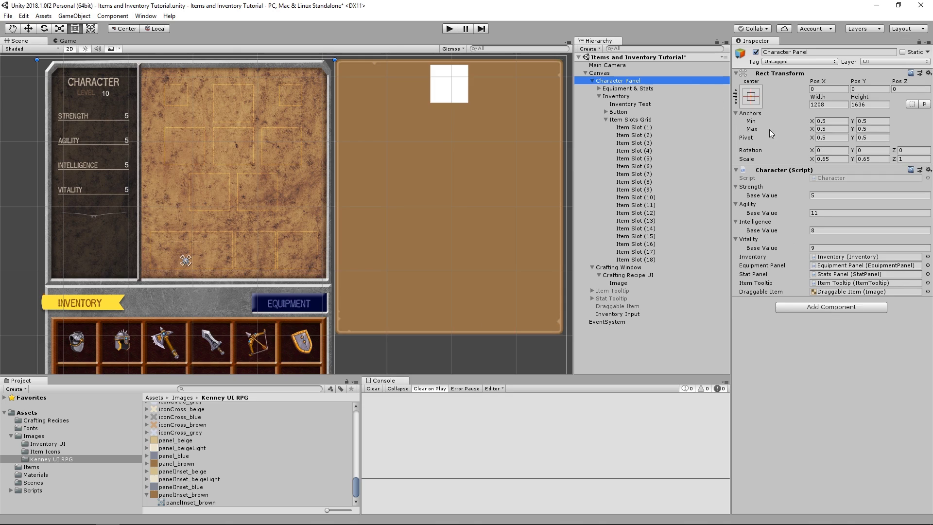
Set the width of the Image under Crafting Recipe UI to 150*0.65 and its height to 97.5.
left_click(834, 160)
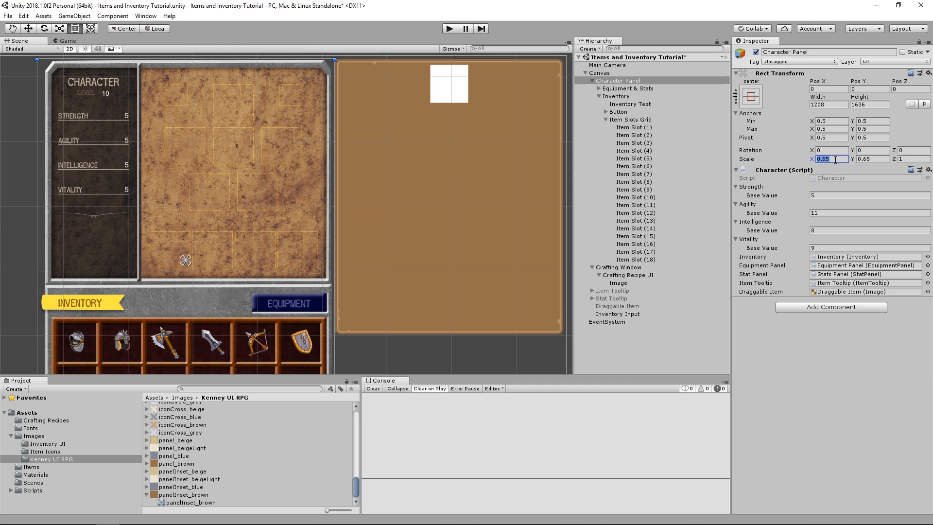
left_click(599, 96)
left_click(627, 112)
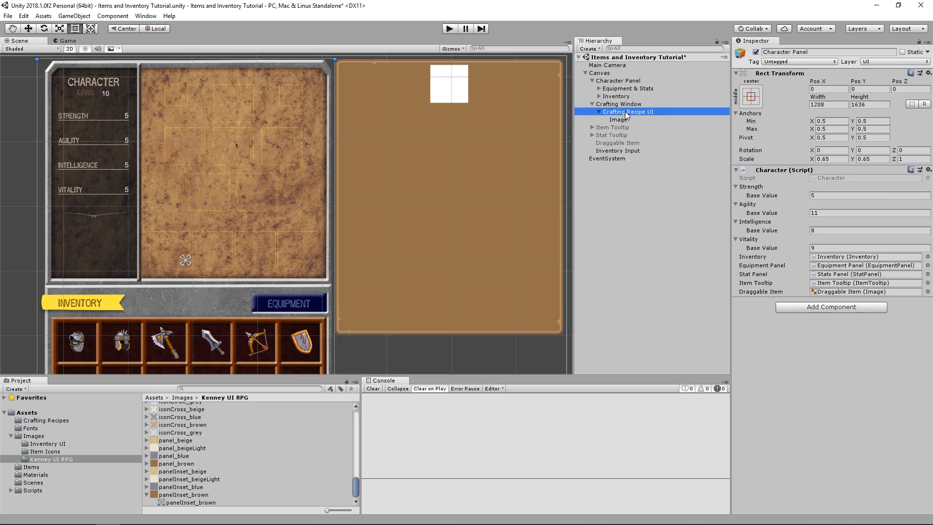
left_click(632, 119)
left_click(834, 104)
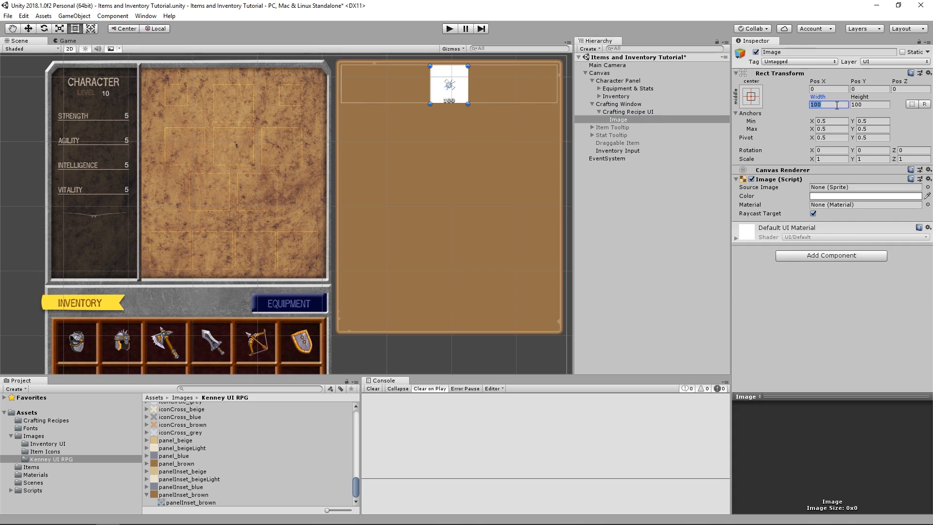
type("150")
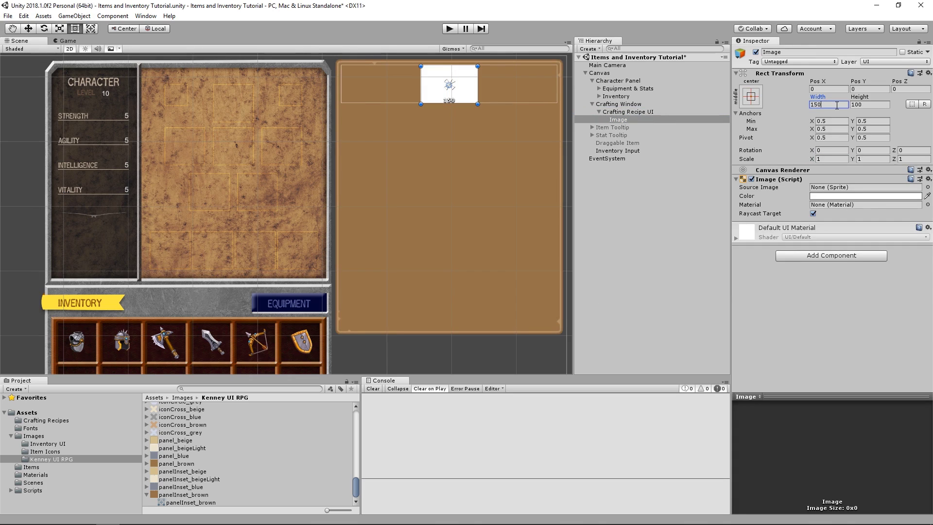
type("*0.65")
key("Return")
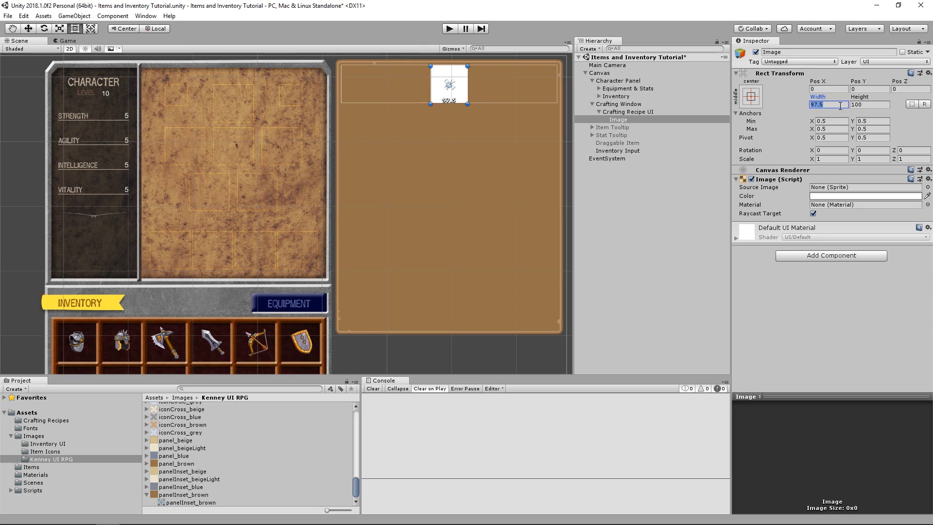
left_click(882, 103)
type("97.5")
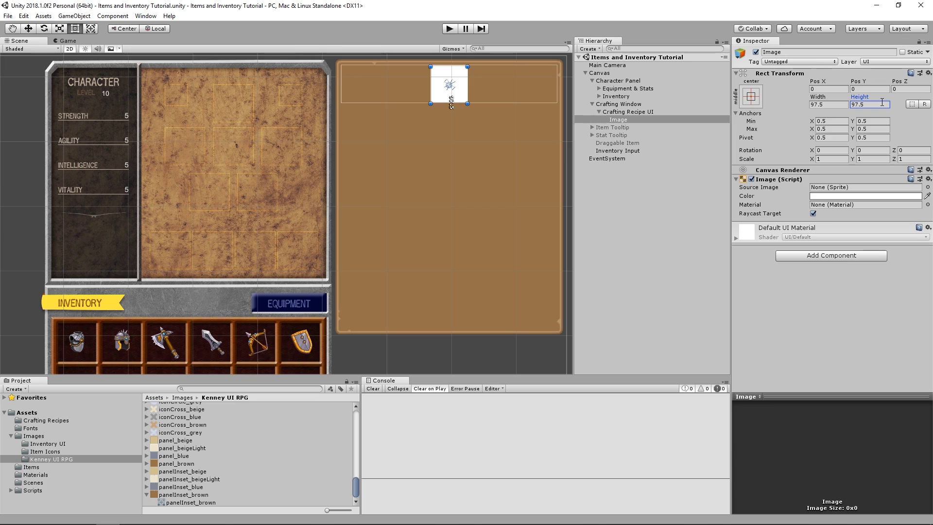
left_click(639, 169)
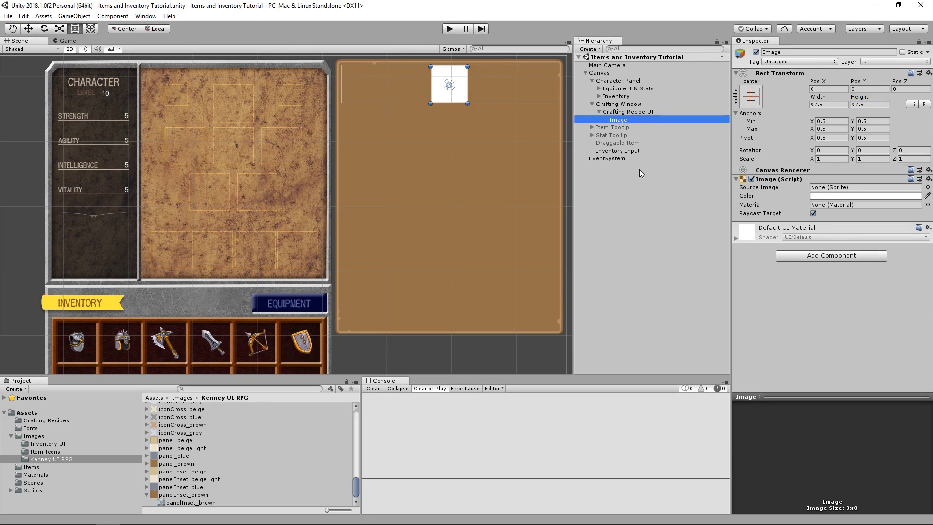
Set the width and height of the Image under Crafting Recipe UI to 100.
left_click(834, 106)
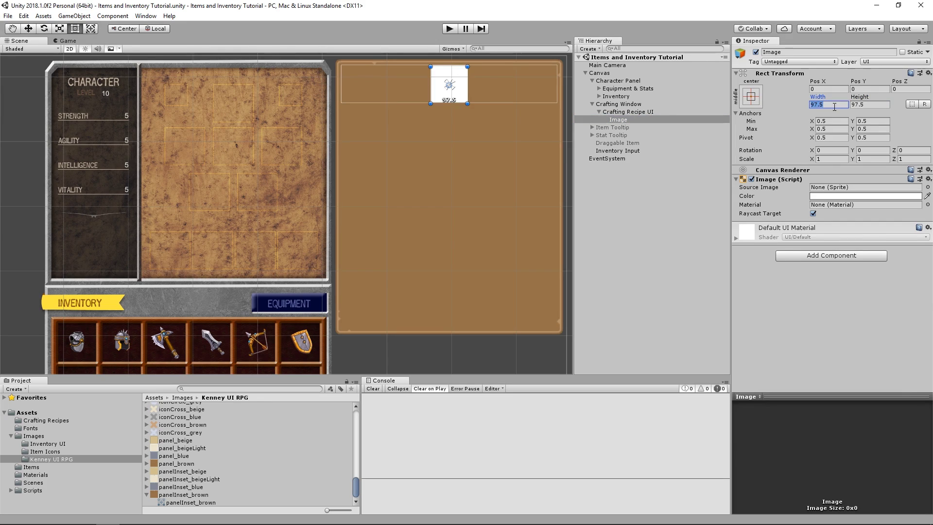
type("100")
key("Tab")
type("100")
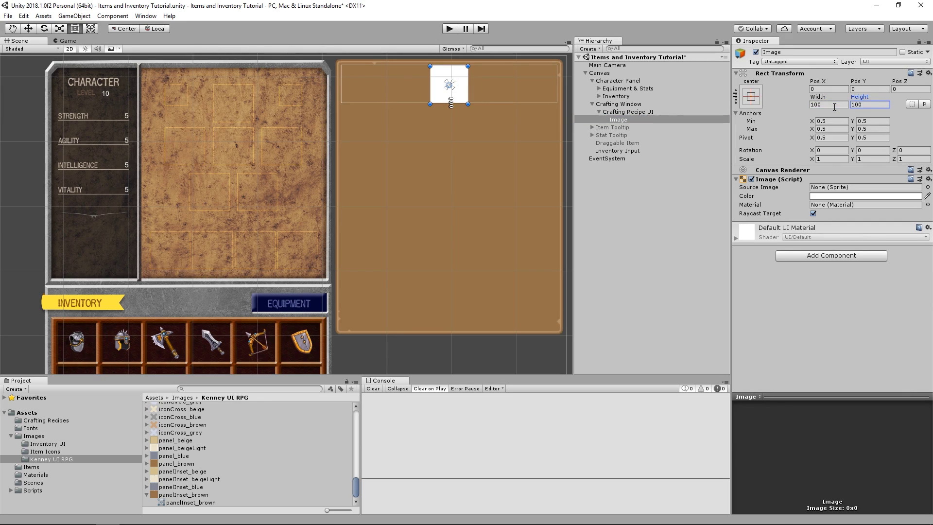
Add a UI Image as a child of the existing Image and set its width and height to 97.5.
right_click(620, 120)
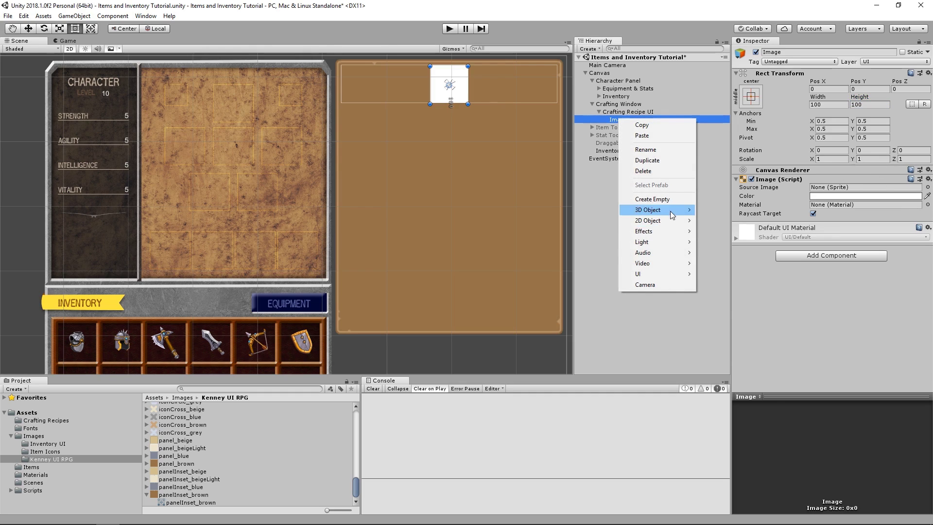
mouse_move(656, 277)
left_click(718, 284)
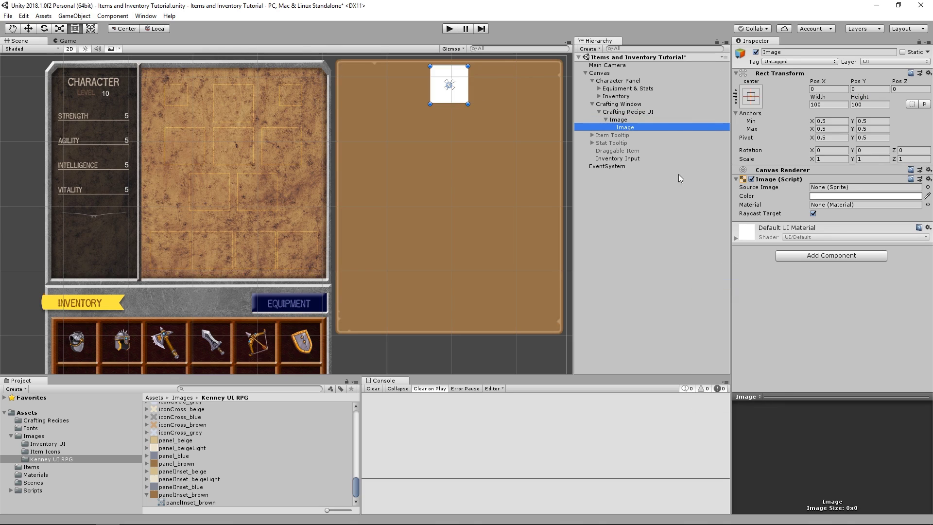
left_click(826, 104)
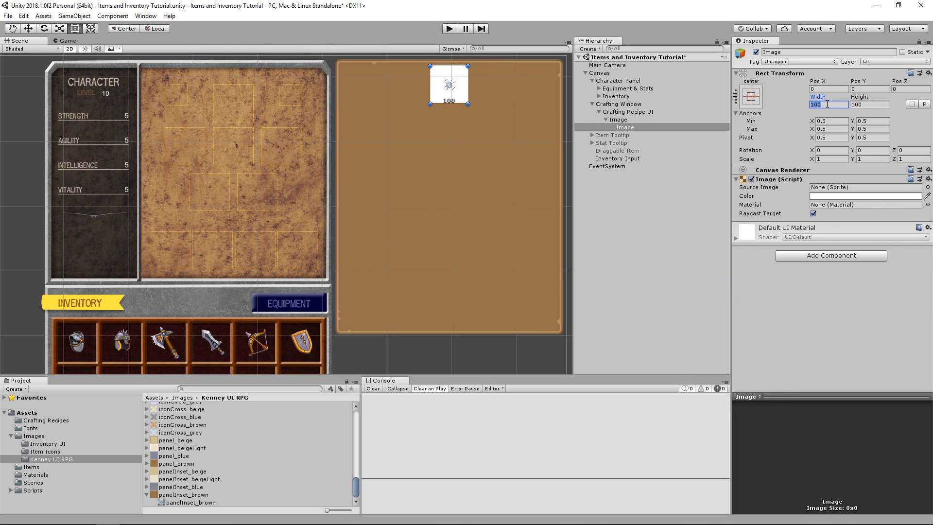
type("97.5")
left_click(870, 105)
type("97.5")
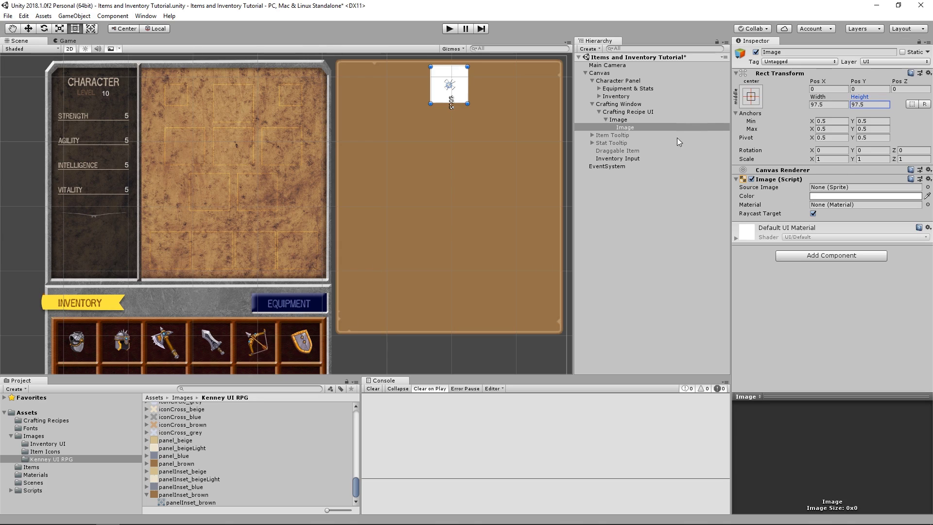
Rename the child image to Item Image and its parent image to Crafting Item Slot.
left_click(637, 126)
type("Item ")
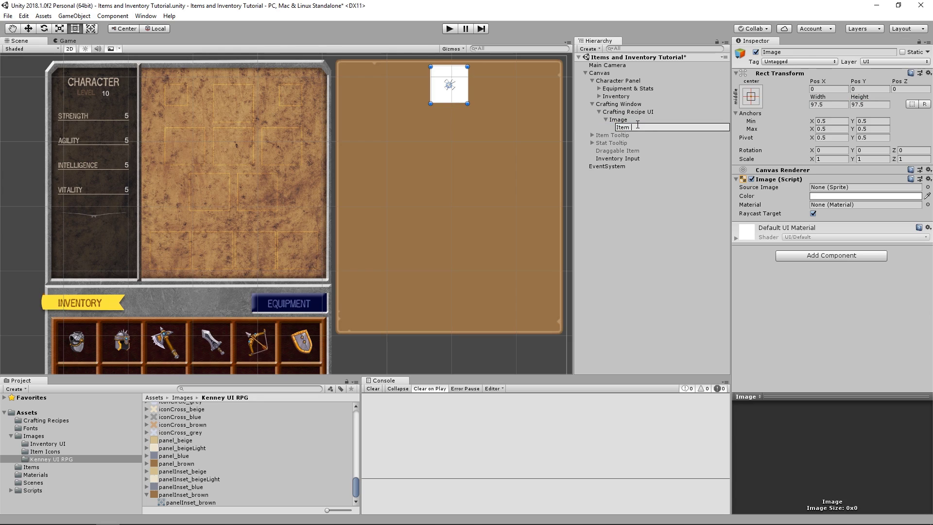
type("Image")
left_click(627, 119)
left_click(626, 119)
type("Item Slot")
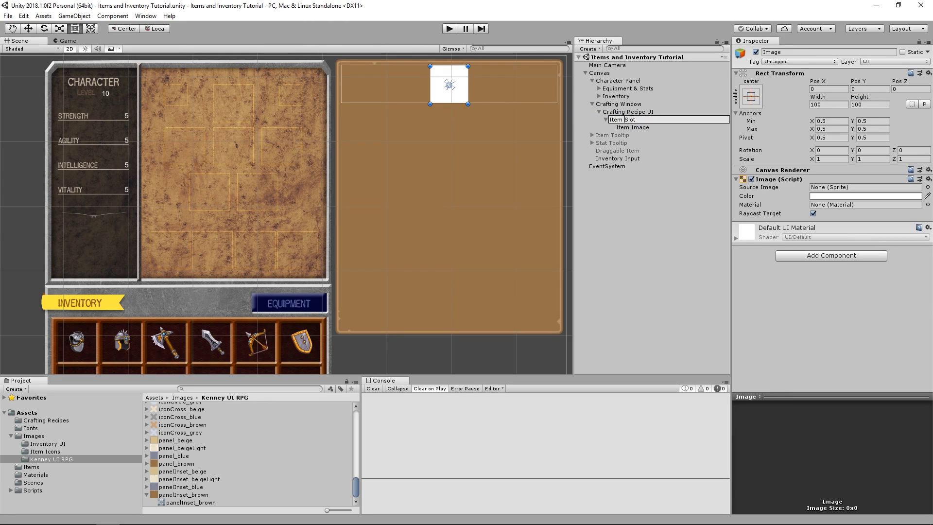
key("Home")
type("Crafting")
key("Return")
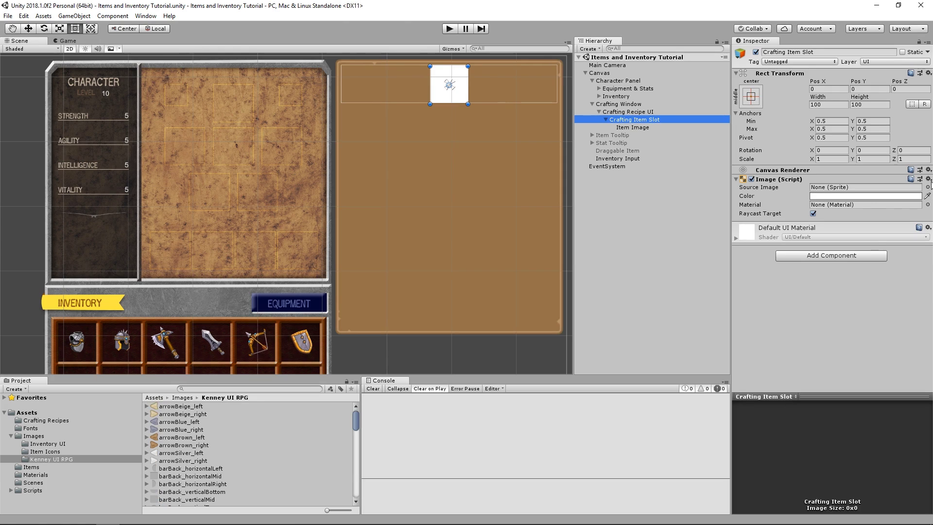
Assign the panel_beige sprite as Crafting Item Slot's source image.
left_click(927, 187)
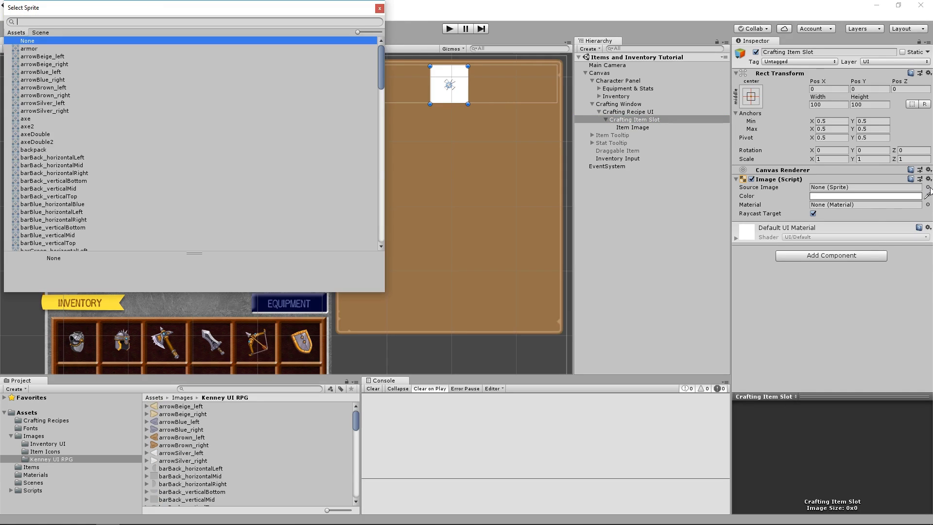
type("panel")
key("Down")
key("Return")
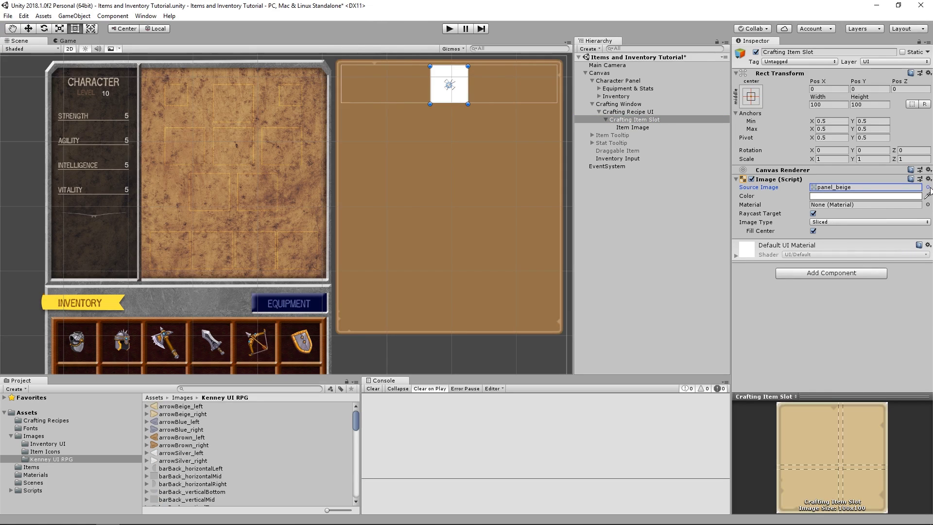
Locate the panel_beige texture in the project and open it in the Sprite Editor to check its setup.
left_click(831, 187)
left_click(185, 446)
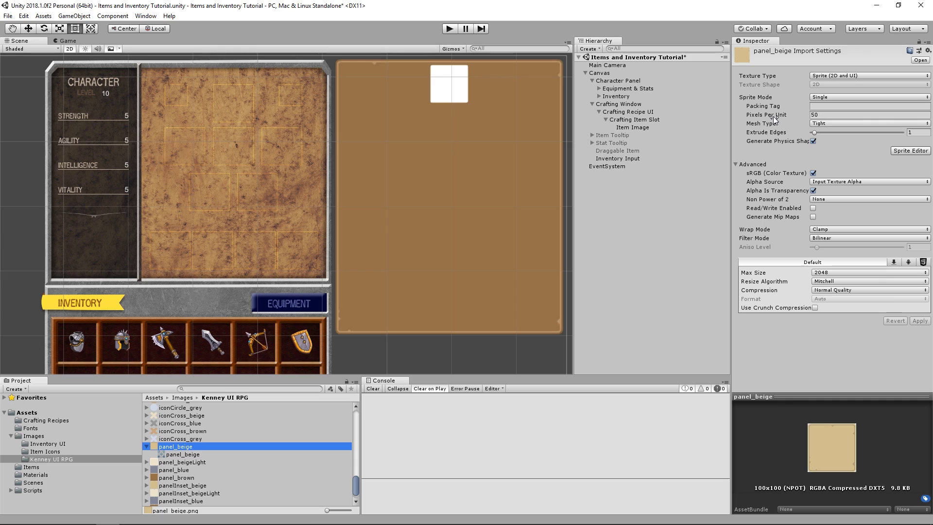
left_click(908, 152)
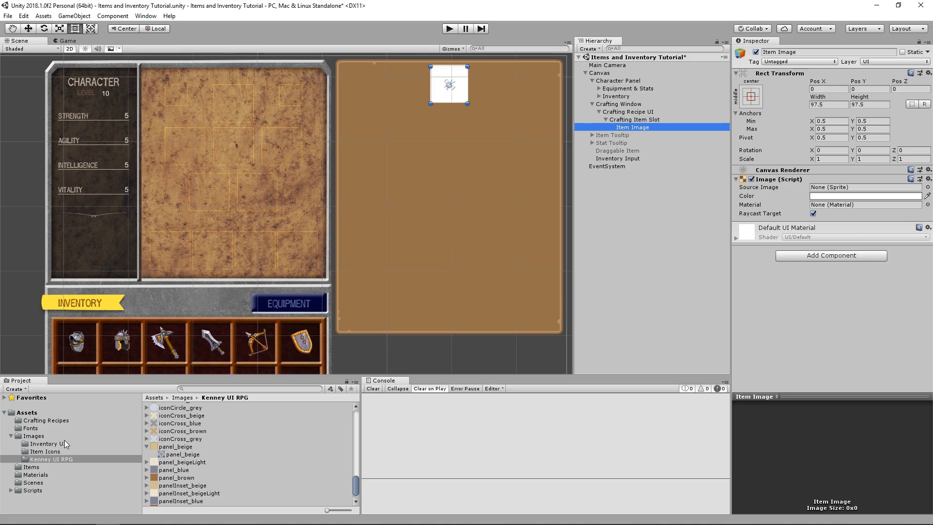
Assign the axe sprite from the Item Icons folder as Item Image's source image, and collapse Crafting Item Slot.
left_click(56, 444)
left_click(71, 452)
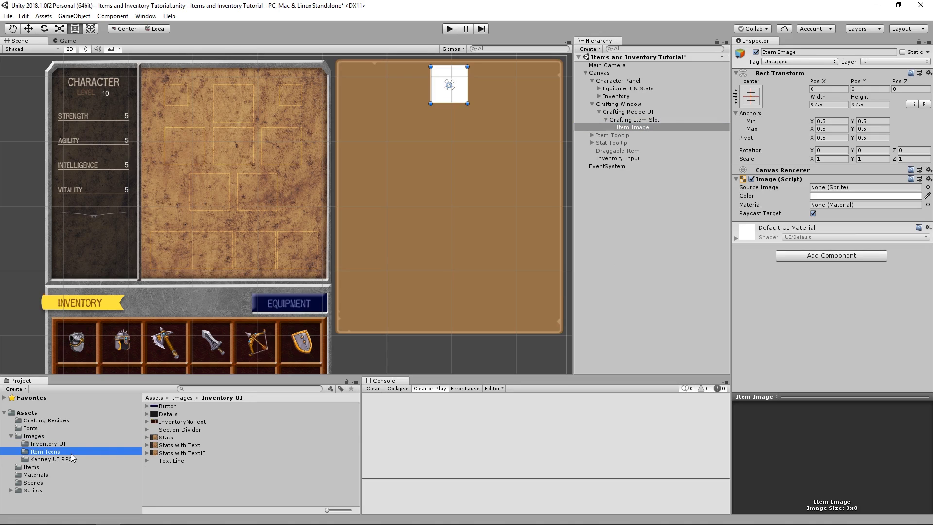
left_click_drag(181, 414, 832, 191)
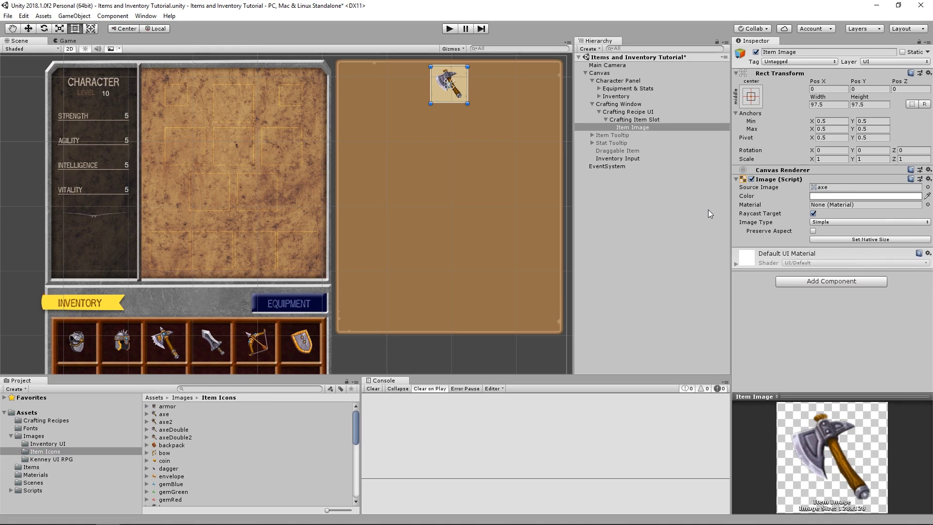
key("Left")
key("Left")
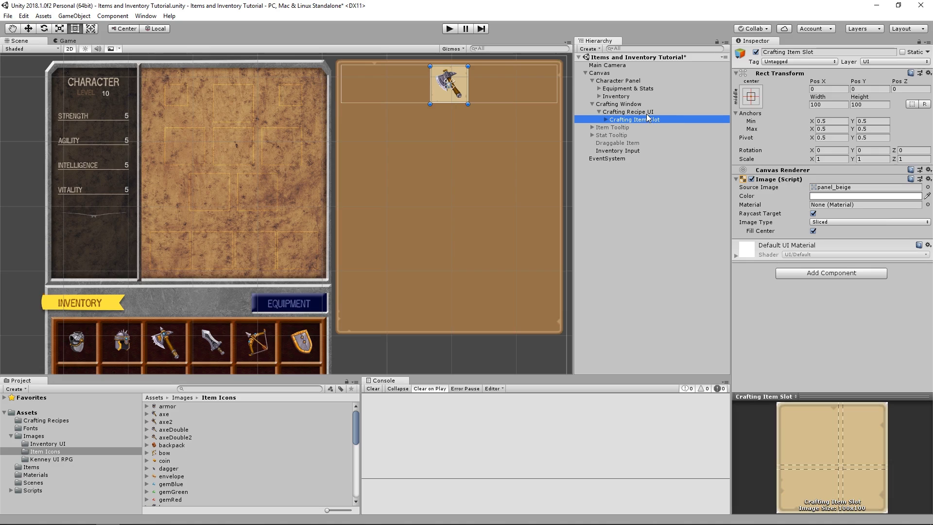
Add a Horizontal Layout Group to Crafting Recipe UI and turn off Child Force Expand for width and height.
left_click(629, 112)
left_click(807, 175)
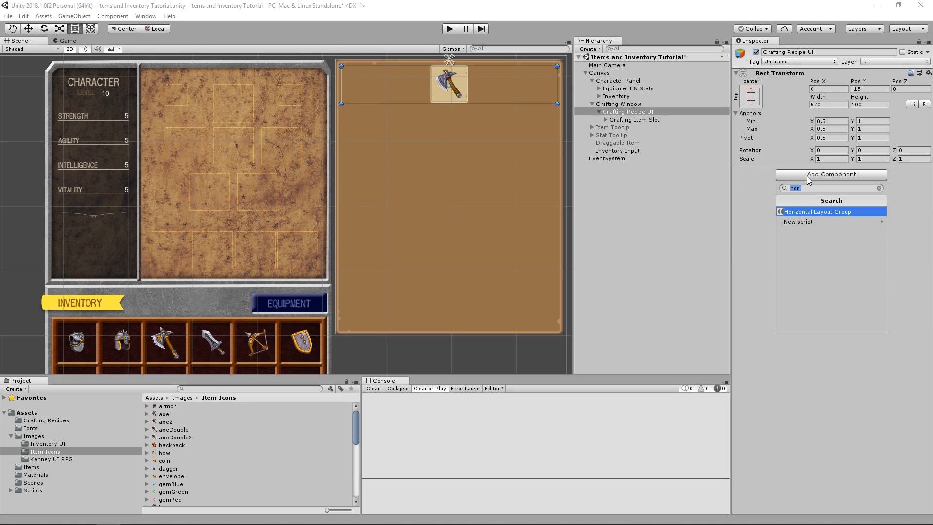
key("Return")
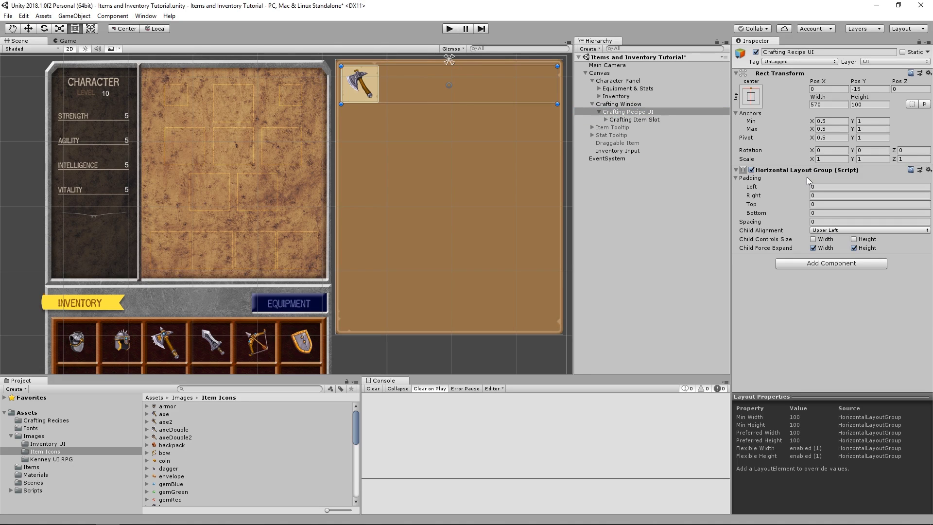
left_click(823, 248)
left_click(865, 248)
Duplicate Crafting Item Slot three times within Crafting Recipe UI.
left_click(650, 120)
key("ctrl+d")
key("ctrl+d")
key("ctrl+d")
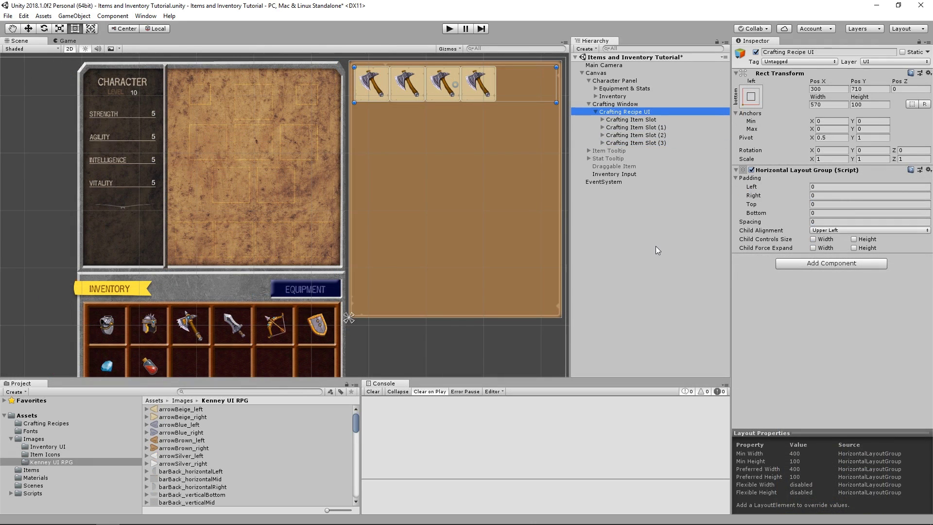
Set Crafting Recipe UI's layout group padding to 8 on all four sides and its spacing to 8.4.
left_click(850, 187)
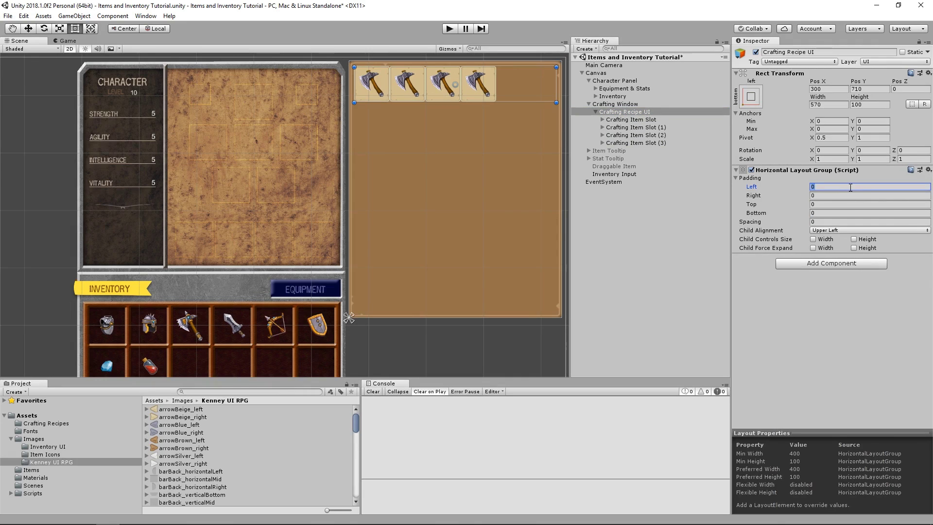
type("8")
key("Tab")
type("8")
key("Tab")
type("8")
key("Tab")
type("8")
key("Tab")
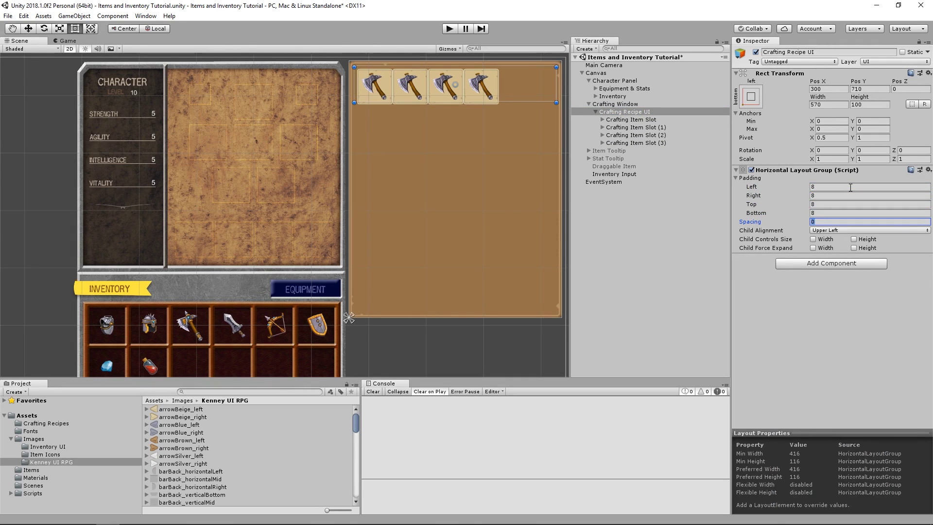
type("8.4")
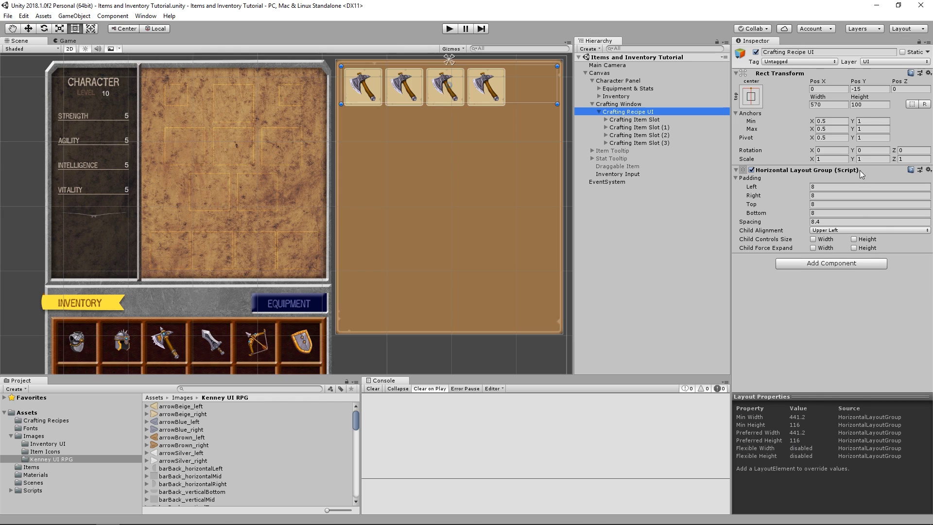
Set Crafting Recipe UI's height to 116.
left_click(871, 104)
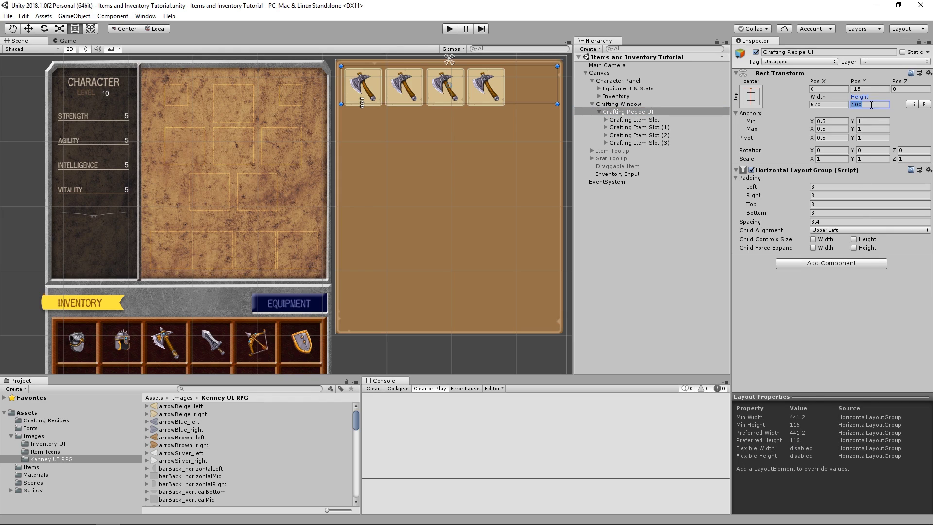
type("116")
left_click(674, 113)
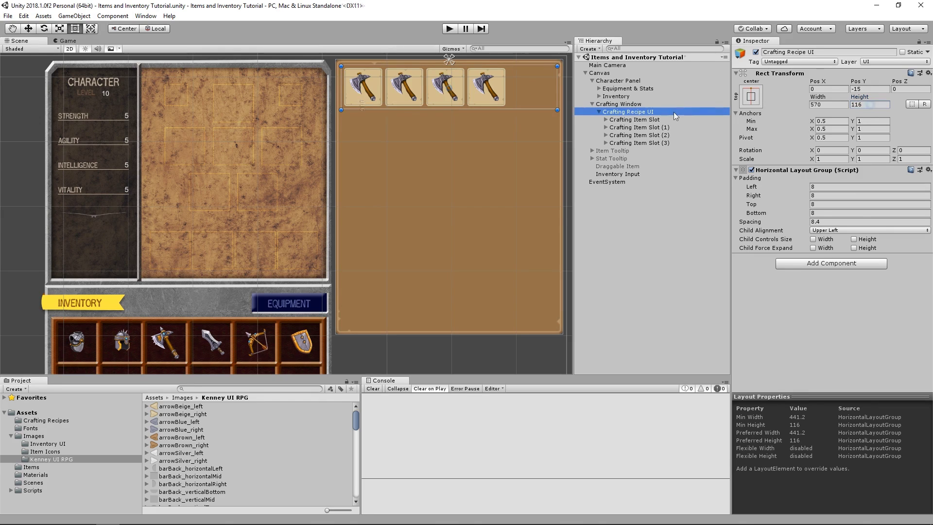
Add a UI Image to Crafting Recipe UI after the four item slots.
right_click(674, 114)
mouse_move(675, 268)
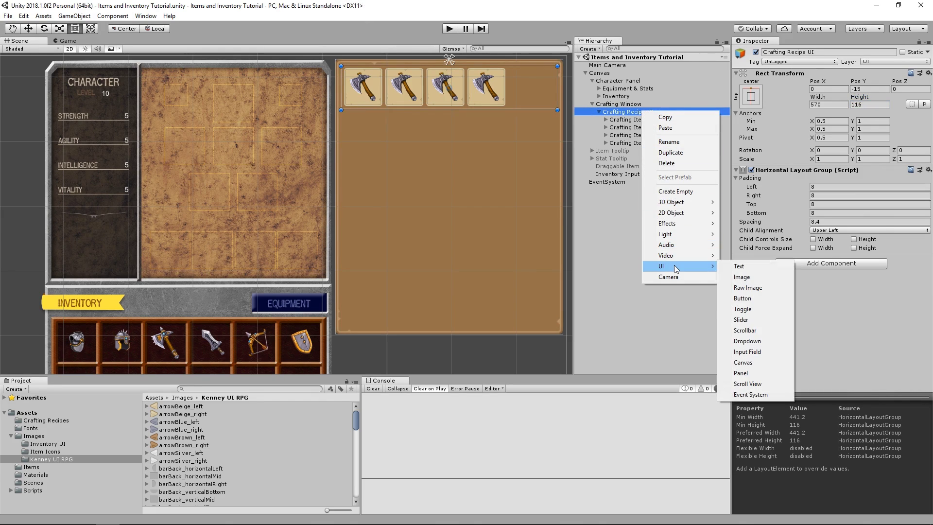
left_click(742, 277)
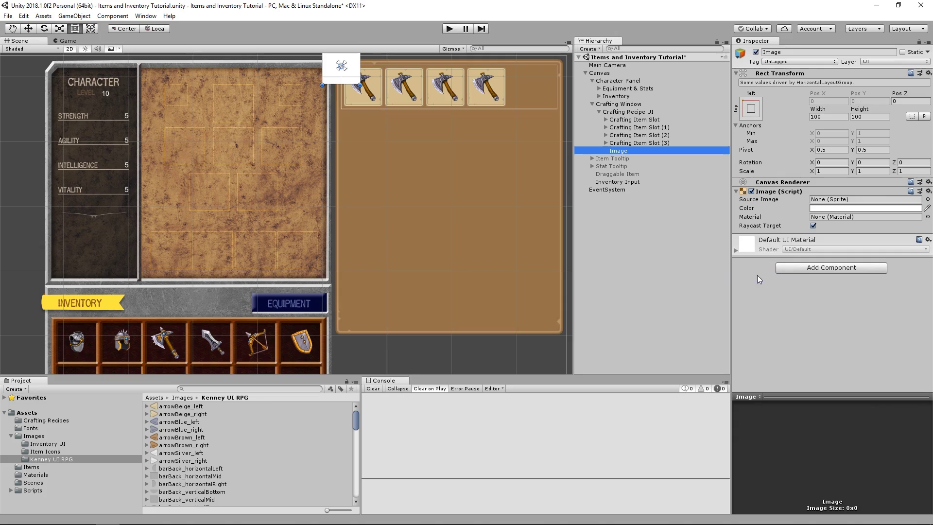
Assign the arrowSilver_right sprite to the new image in Crafting Recipe UI and set it to its native size.
left_click(927, 199)
type("arrow")
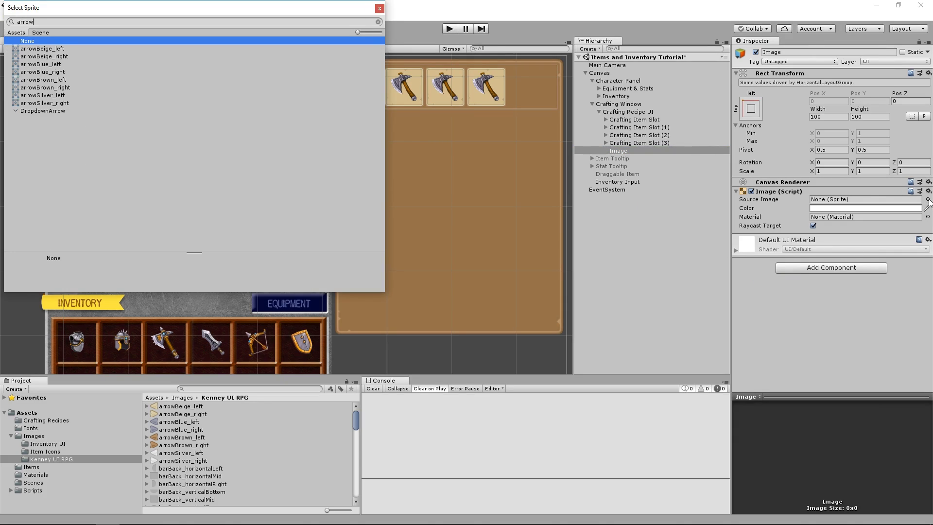
key("Down")
key("Down")
key("Down")
key("Down")
key("Down")
key("Down")
key("Down")
key("Down")
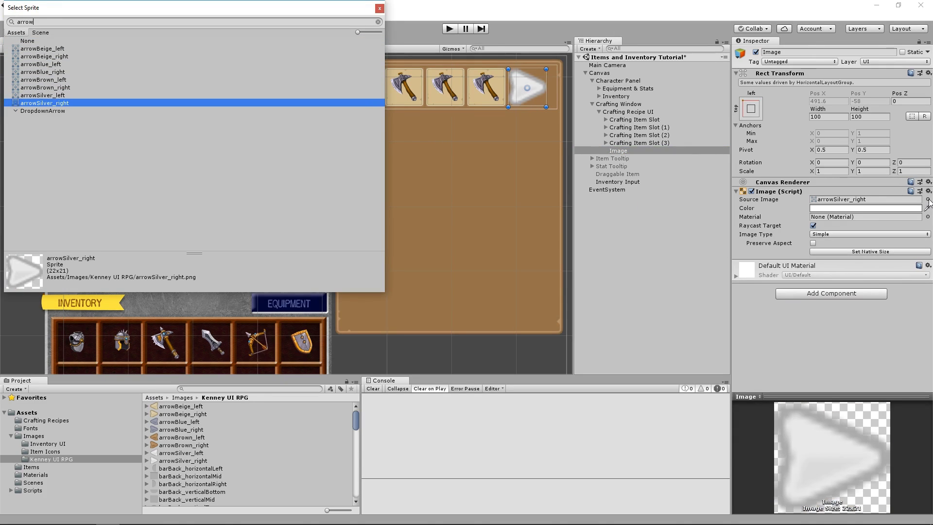
key("Return")
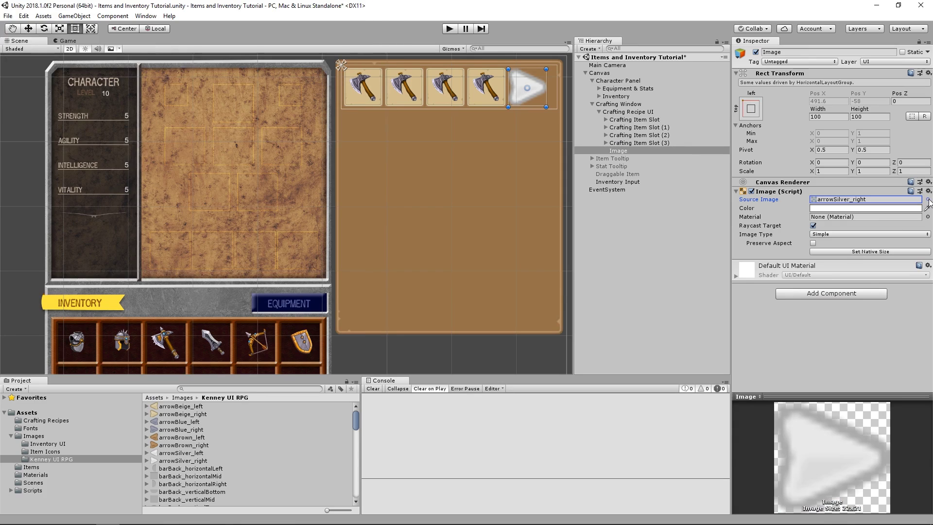
left_click(850, 252)
Move the arrow image between Crafting Item Slot (2) and Crafting Item Slot (3), rename it Arrow, and save the scene.
left_click_drag(631, 150, 618, 143)
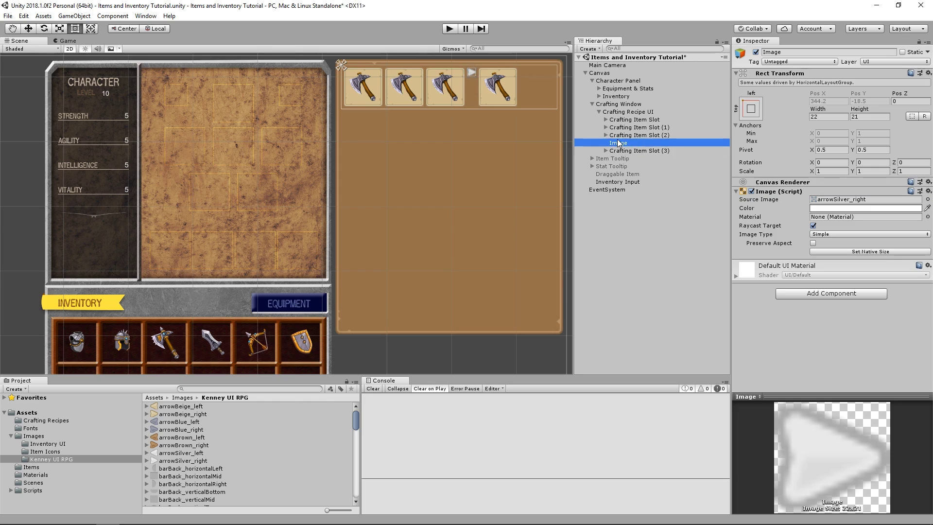
key("ctrl+s")
key("F2")
type("A")
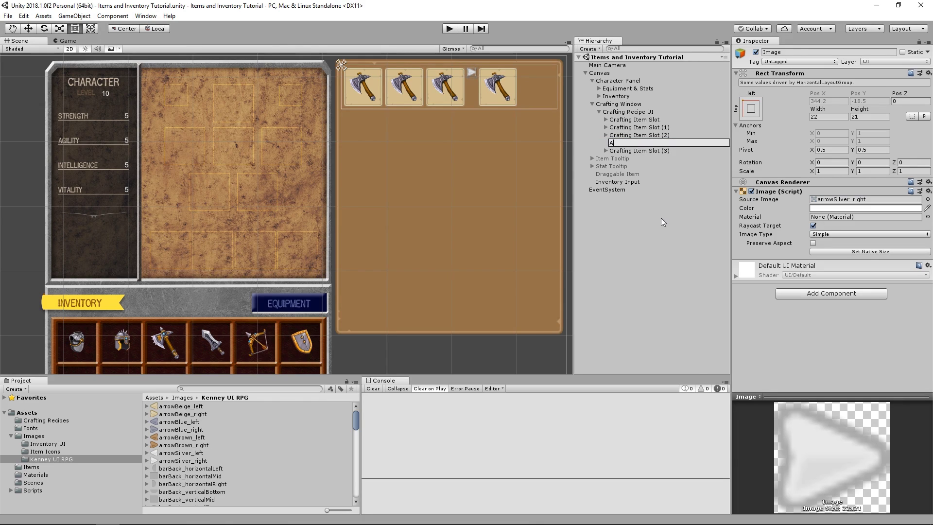
type("rrow")
key("Return")
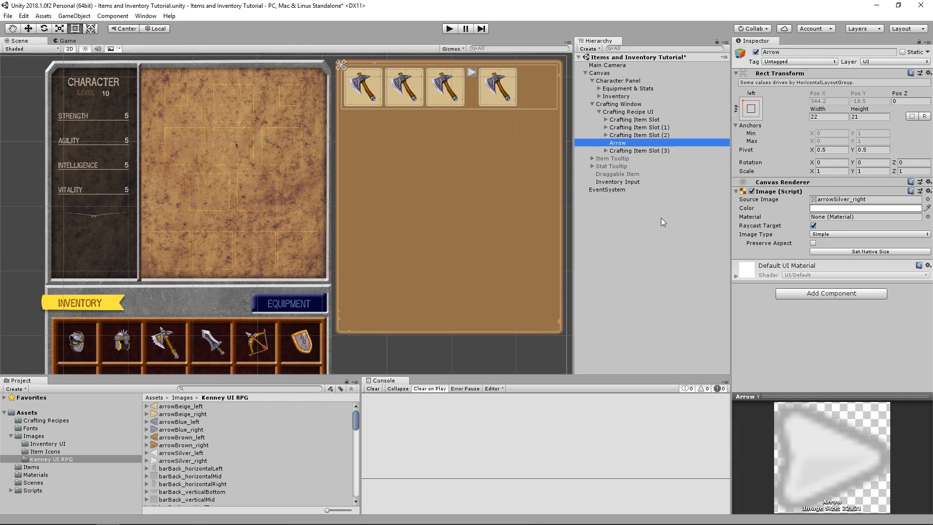
key("ctrl+s")
Create an empty child object in Crafting Recipe UI directly before Arrow and name it Arrow Parent.
right_click(626, 114)
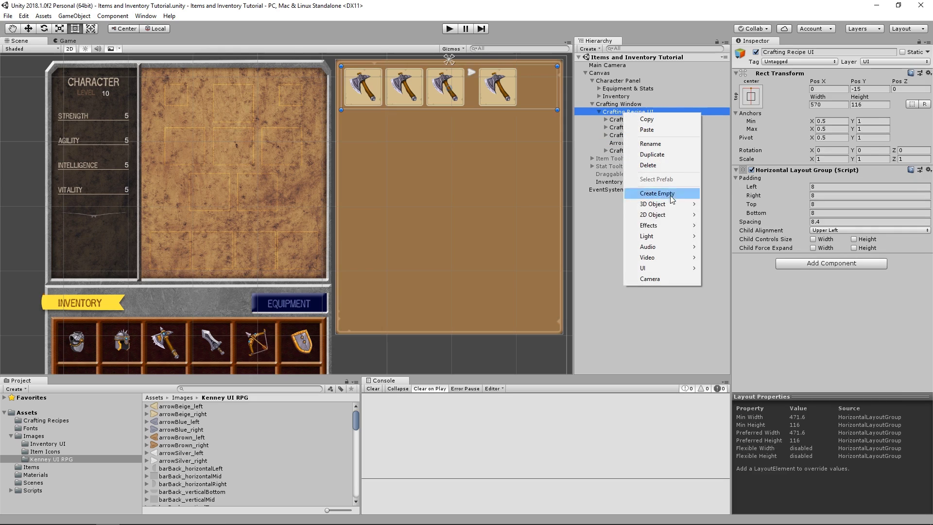
left_click(654, 193)
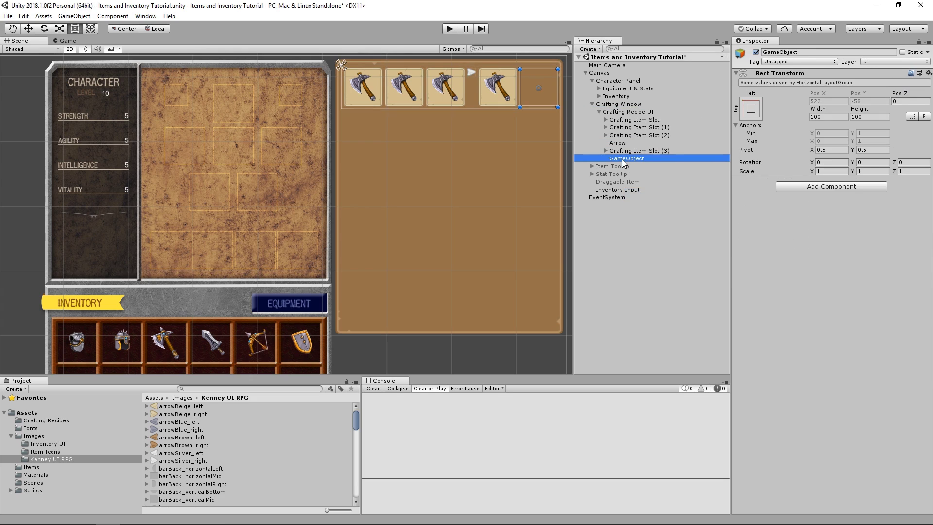
left_click_drag(627, 158, 626, 143)
key("F2")
type("Arr")
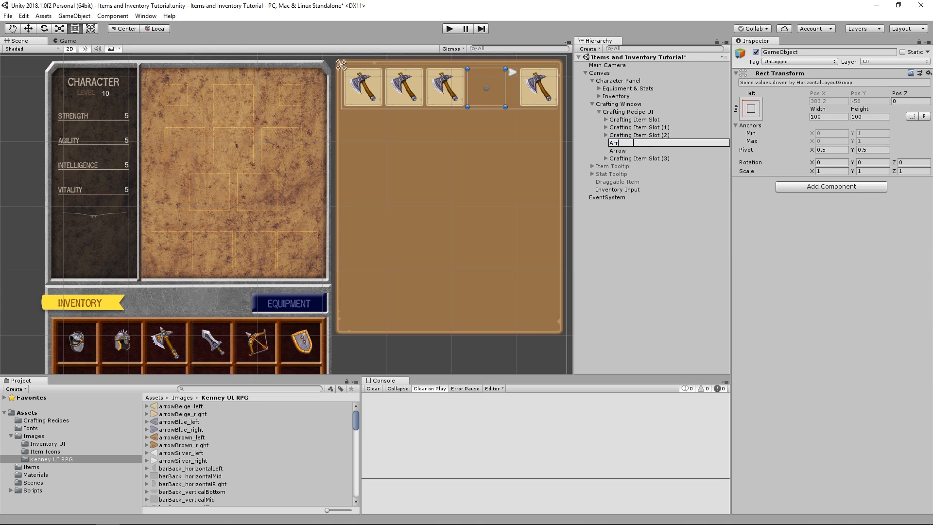
type("ow Parent")
key("Return")
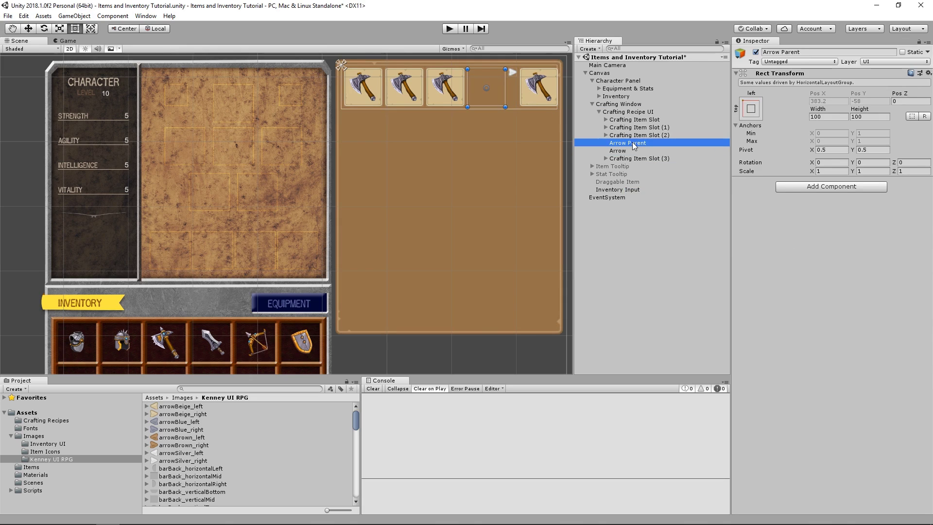
Make Arrow a child of Arrow Parent and anchor and position it at the middle center.
left_click_drag(626, 152, 629, 144)
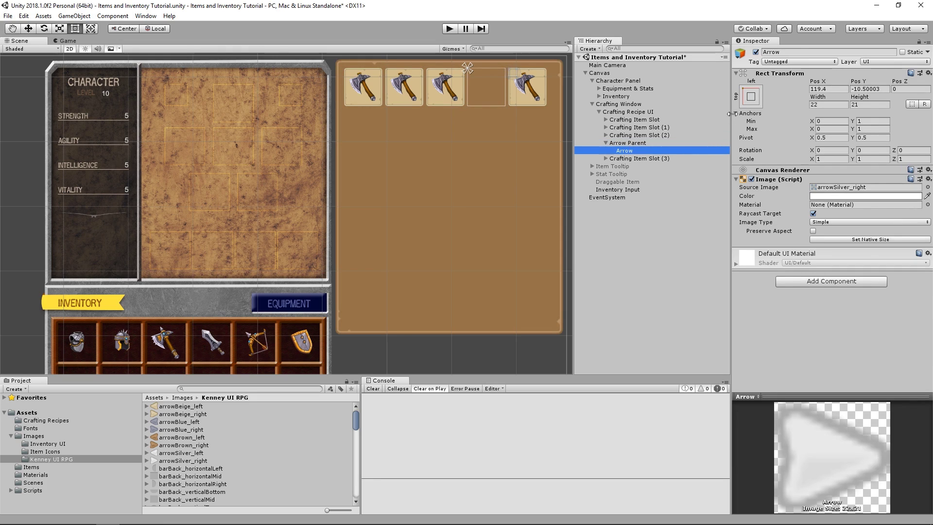
left_click(751, 97)
left_click(807, 196, "alt")
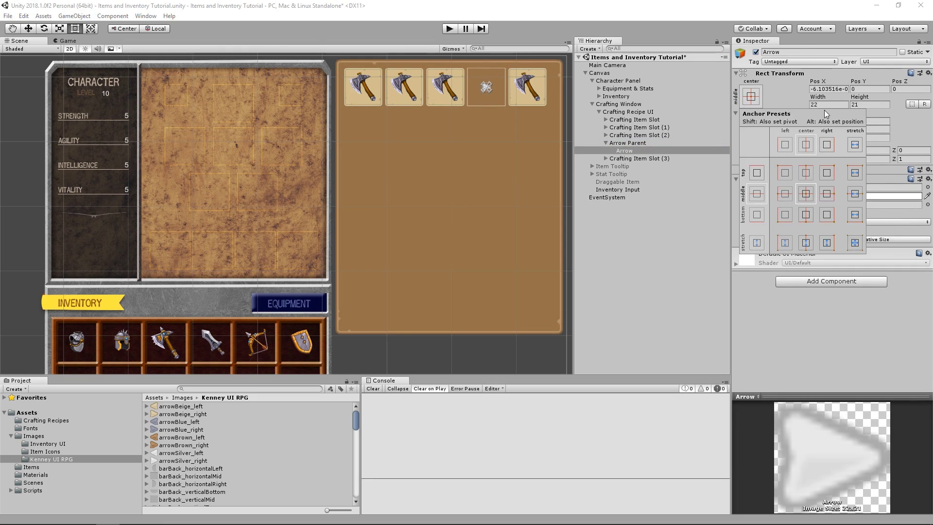
Set Arrow Parent's width to 40, save the scene, and collapse Arrow Parent in the hierarchy.
left_click(648, 143)
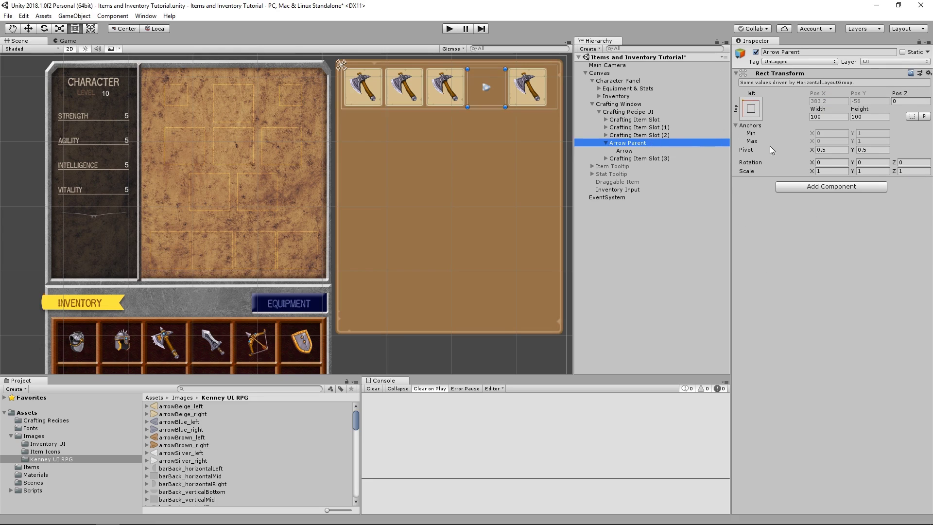
left_click(821, 117)
type("40")
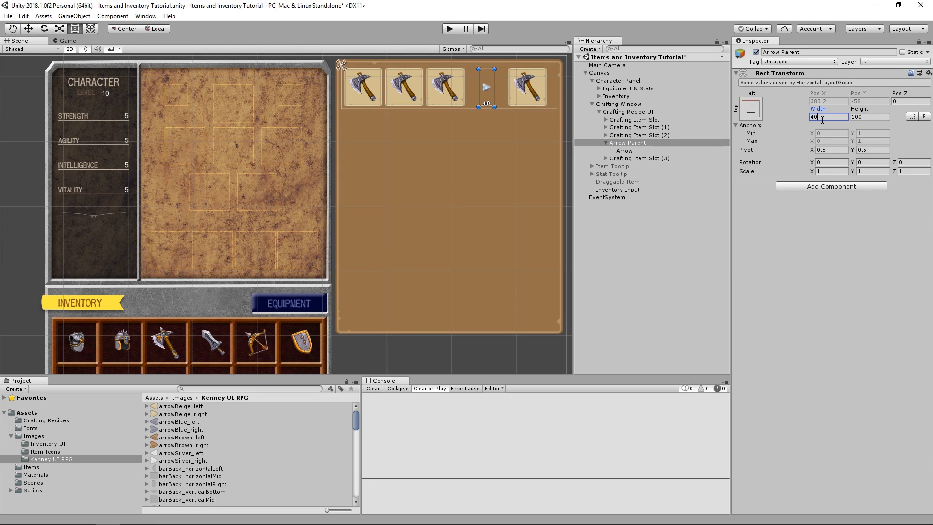
key("Return")
key("ctrl+s")
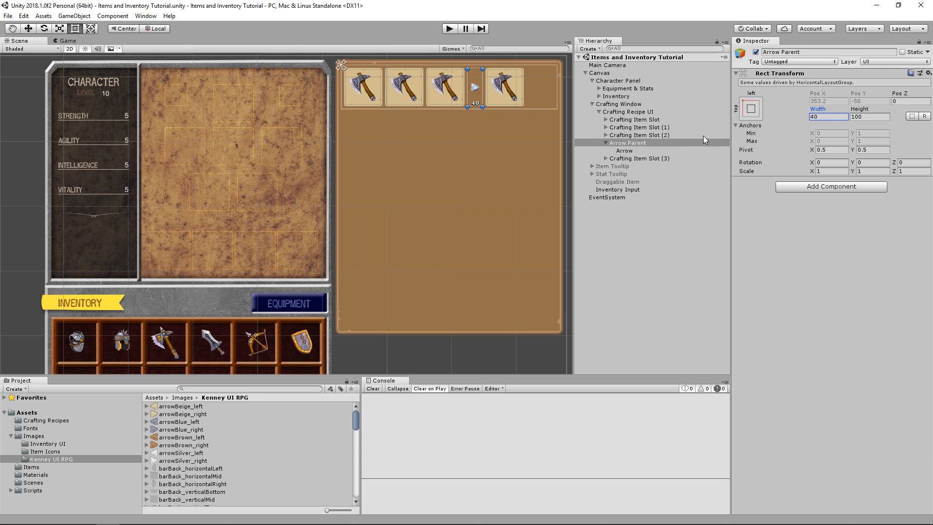
left_click(606, 143)
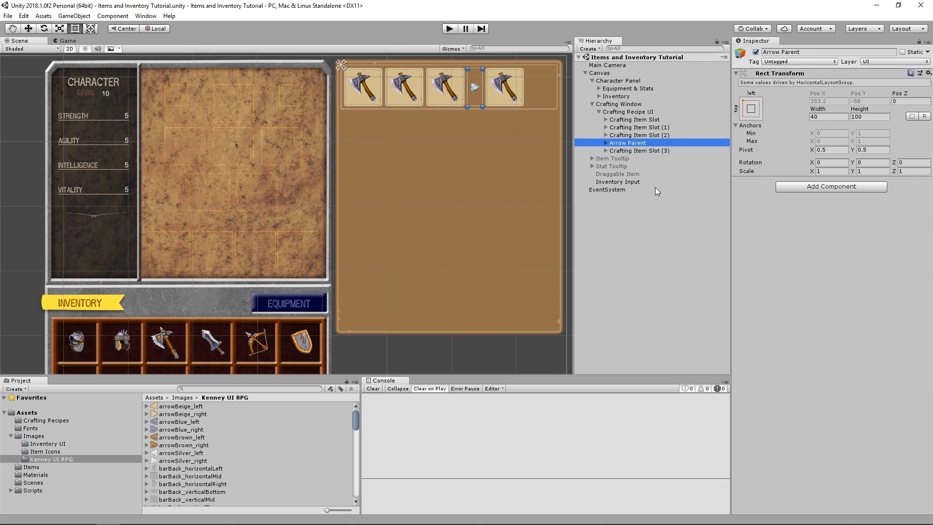
left_click(628, 203)
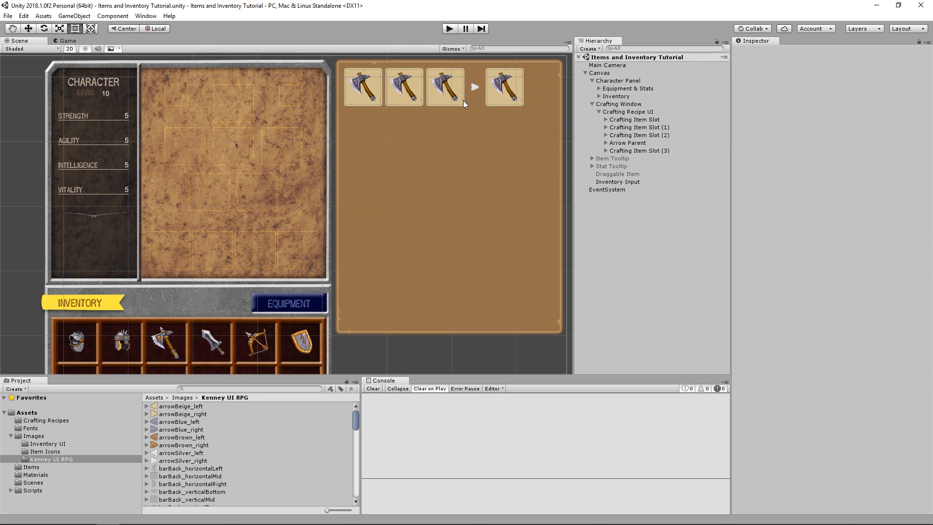
Add a UI Button to Crafting Recipe UI after the last item slot.
left_click(525, 137)
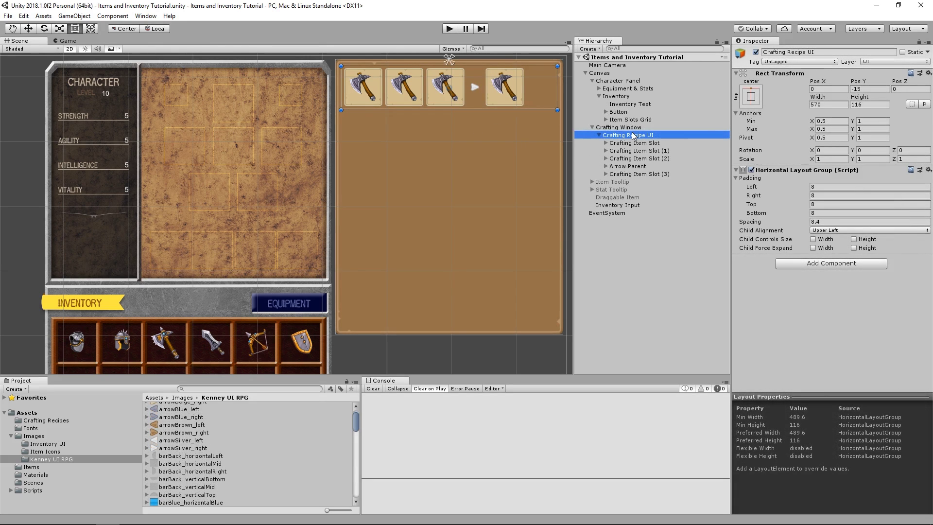
right_click(633, 136)
mouse_move(690, 287)
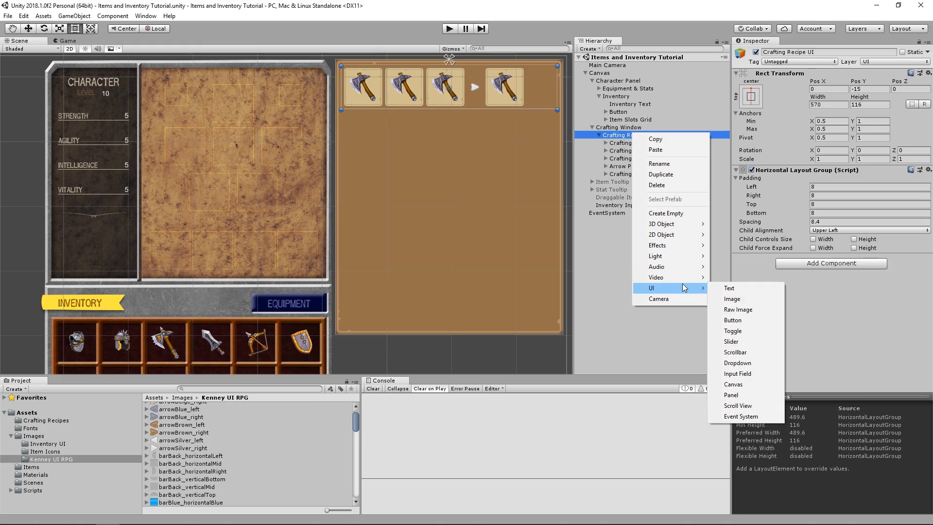
left_click(734, 320)
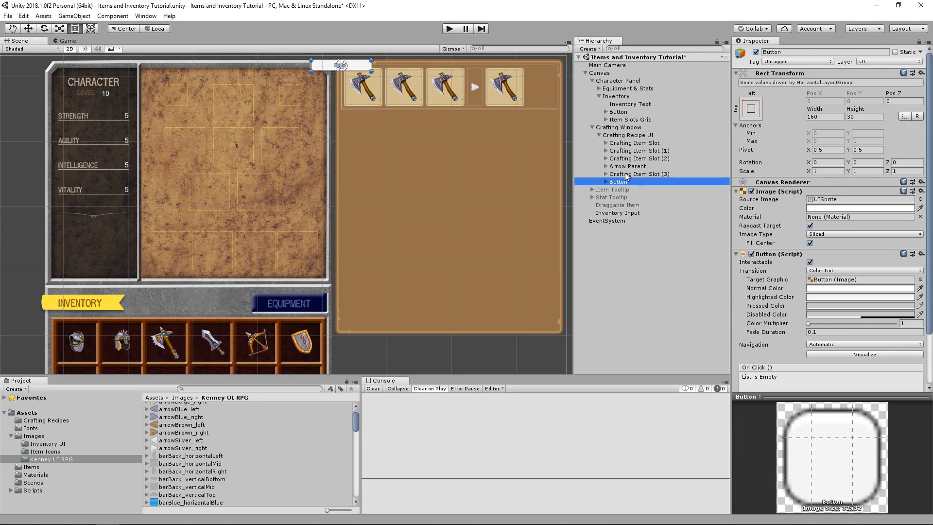
Assign the buttonSquare_grey sprite as the new button's source image.
left_click(920, 200)
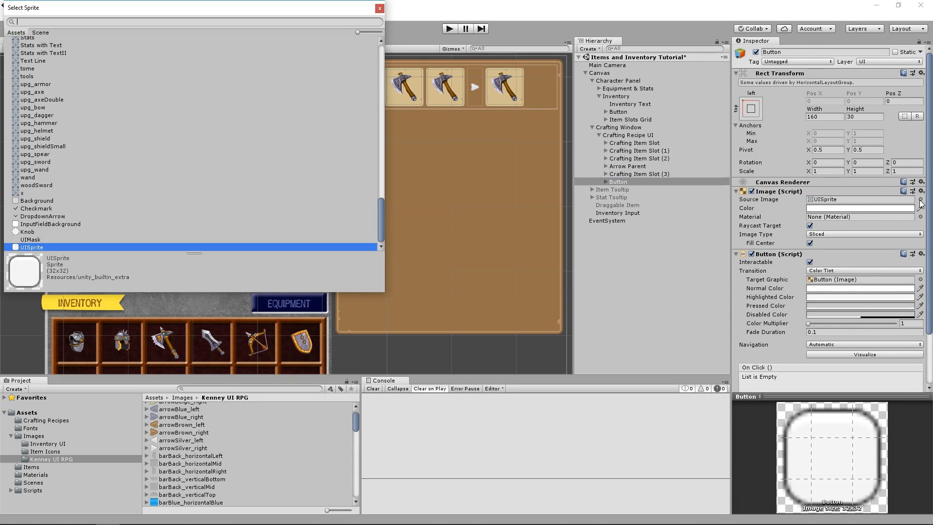
type("button")
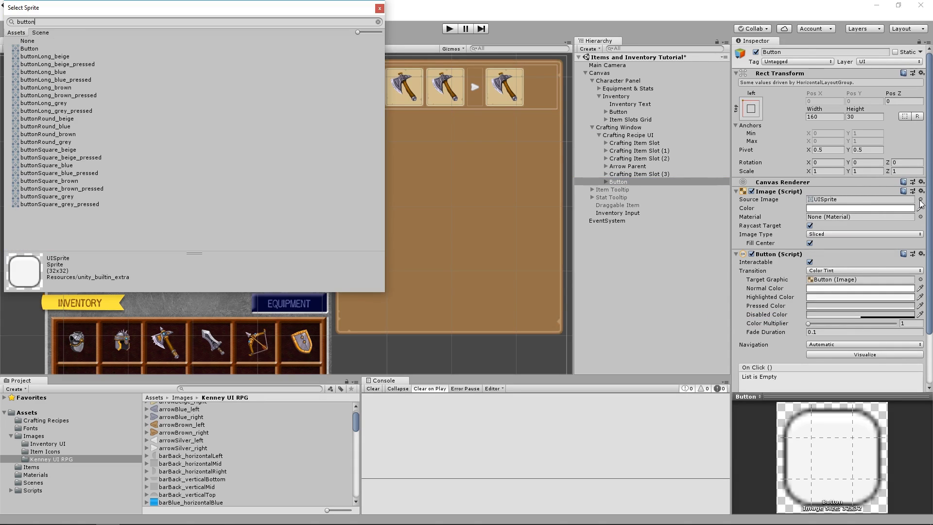
left_click(69, 205)
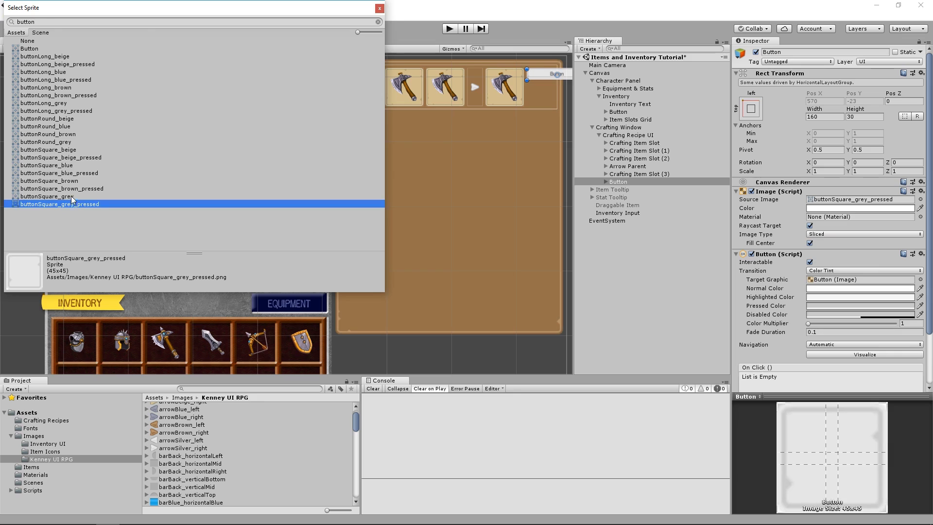
double_click(72, 195)
Set the button's width to 70 and its height to 100.
left_click(823, 116)
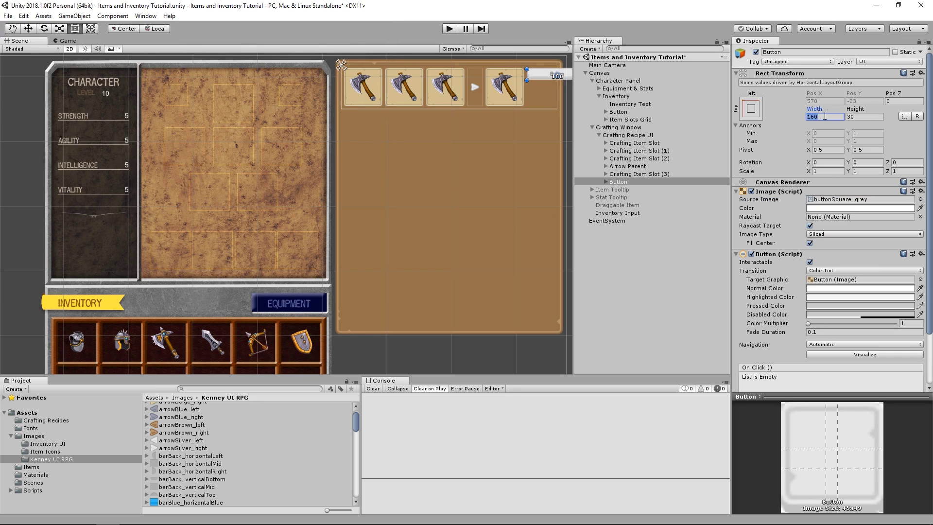
type("70")
key("Tab")
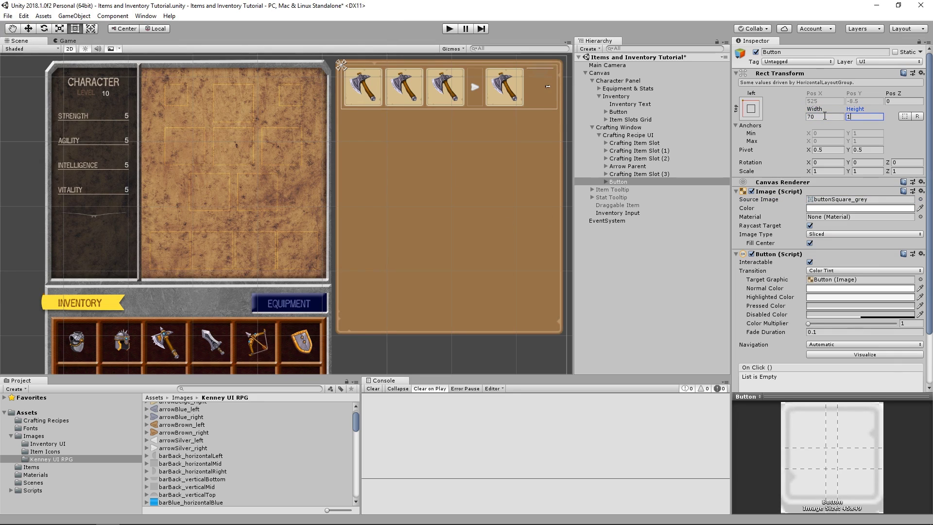
type("100")
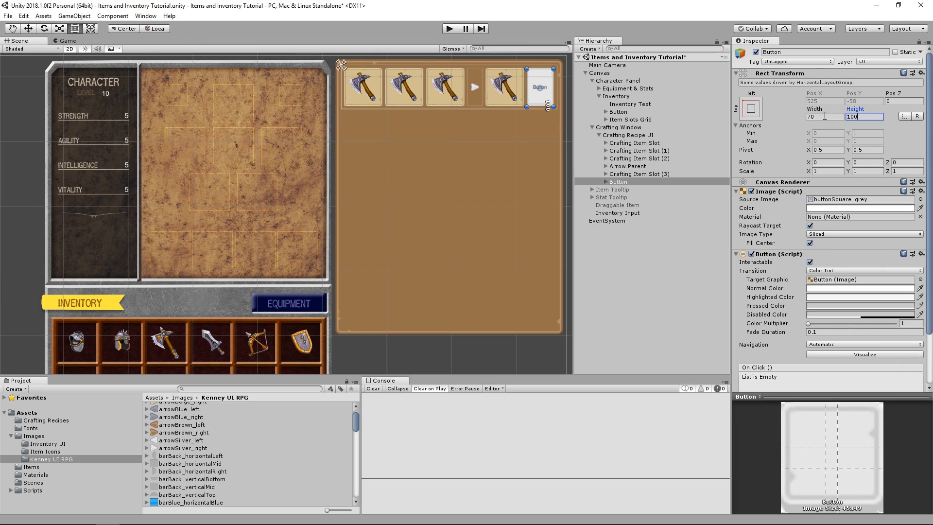
left_click(829, 243)
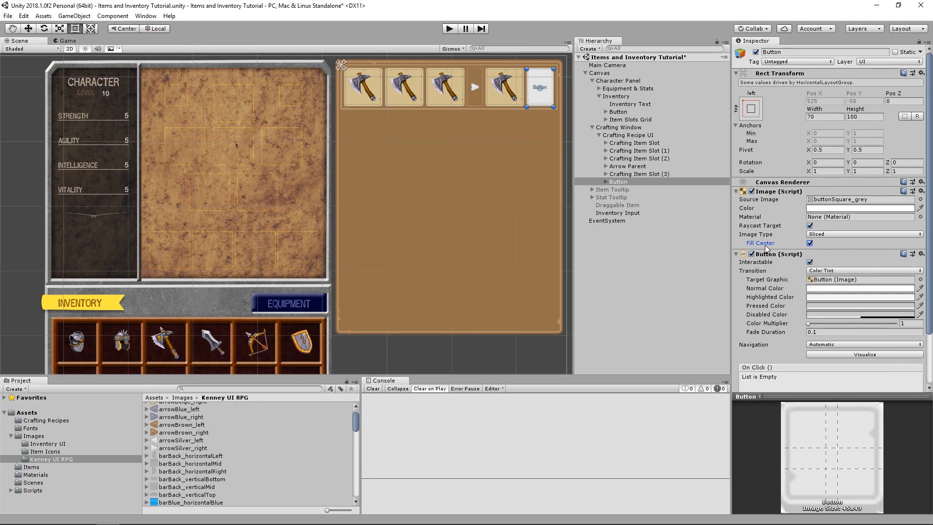
Locate the button's buttonSquare_grey texture in the project and open it in the Sprite Editor to inspect its slicing.
left_click(835, 202)
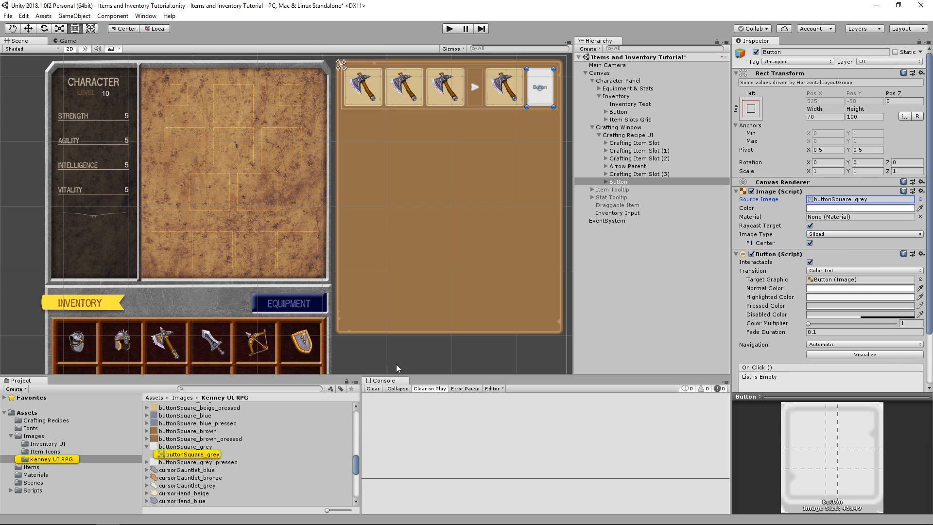
left_click(188, 448)
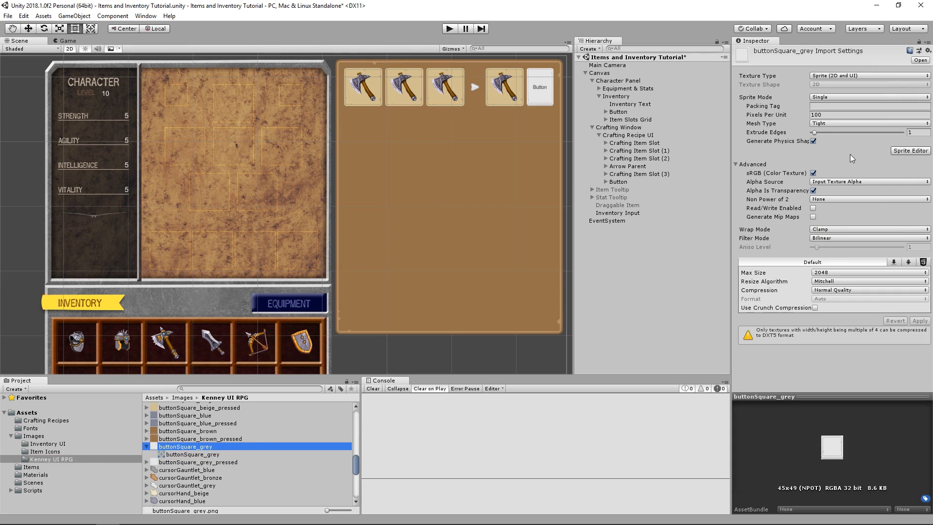
left_click(821, 115)
left_click(907, 150)
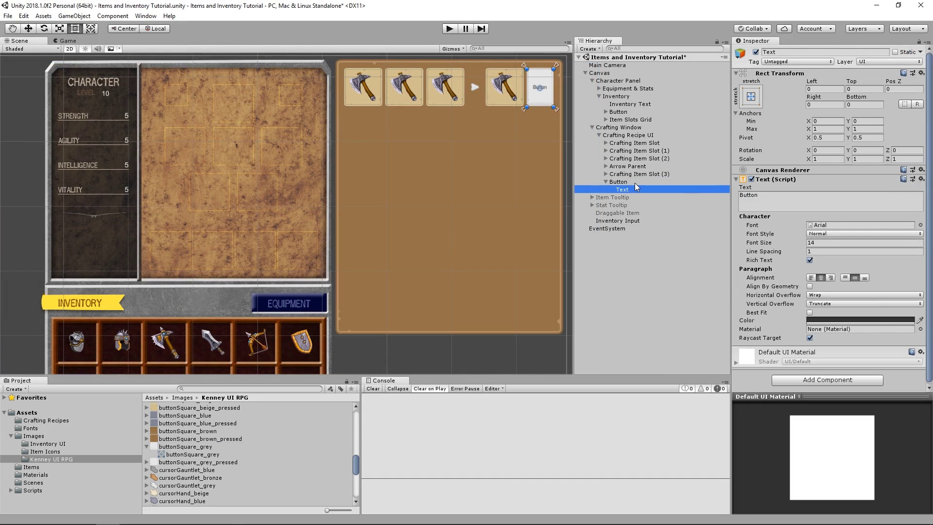
Set the button text's font to OLDTYPE PERSONAL USE and copy the brown colour of Inventory Text onto it.
left_click(920, 225)
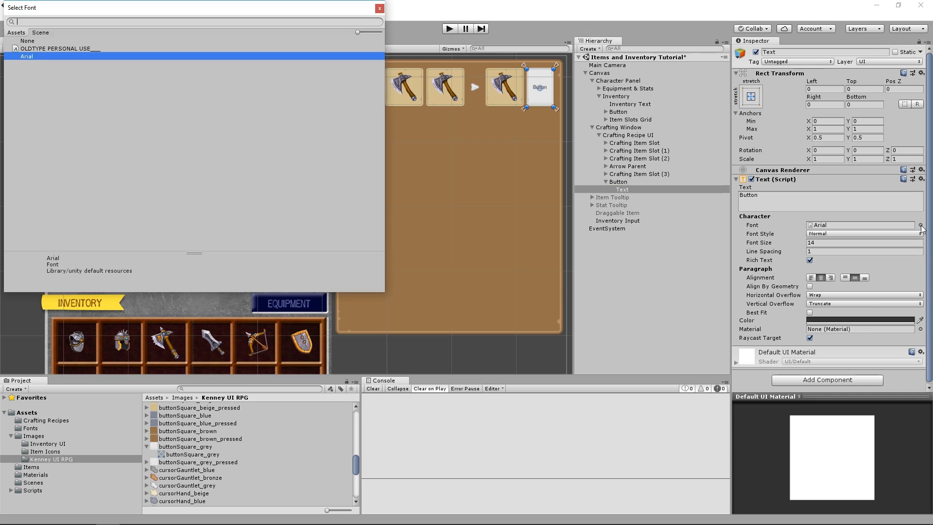
double_click(79, 48)
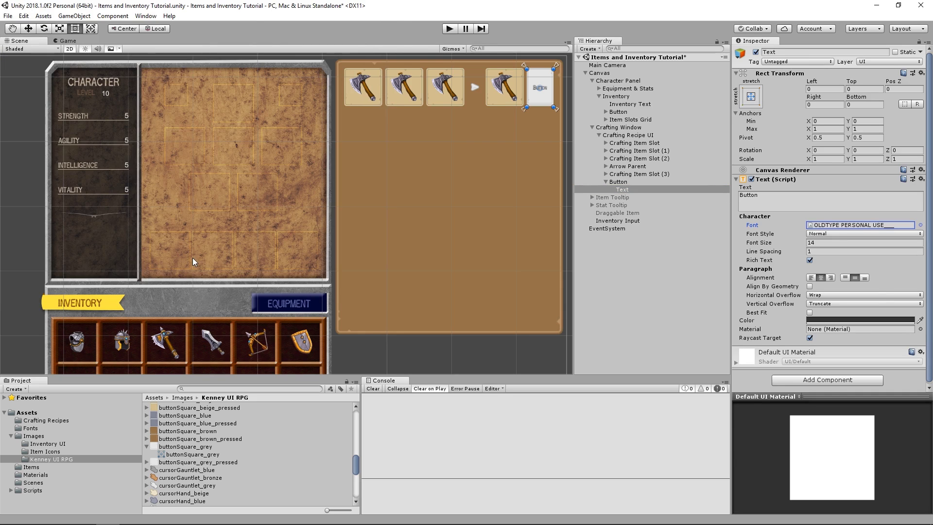
left_click(82, 300)
left_click(82, 300)
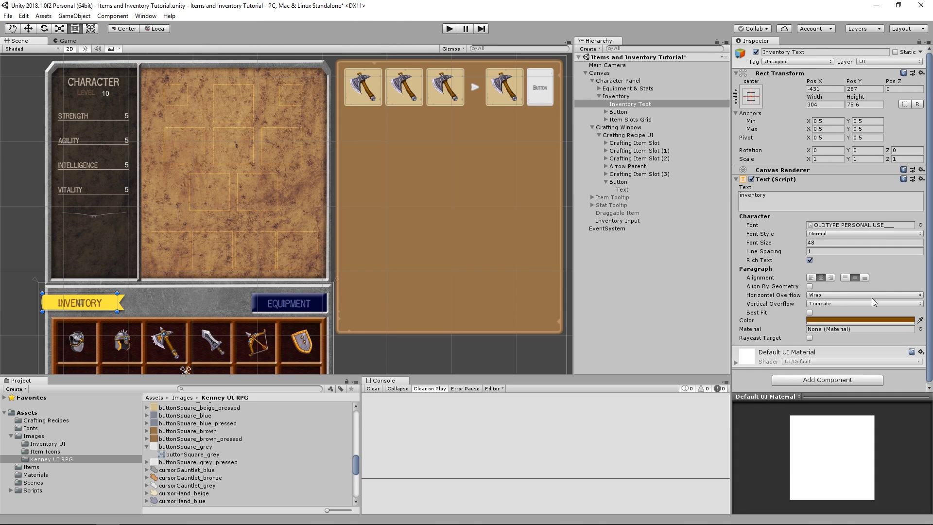
left_click(826, 320)
key("ctrl+c")
left_click(622, 189)
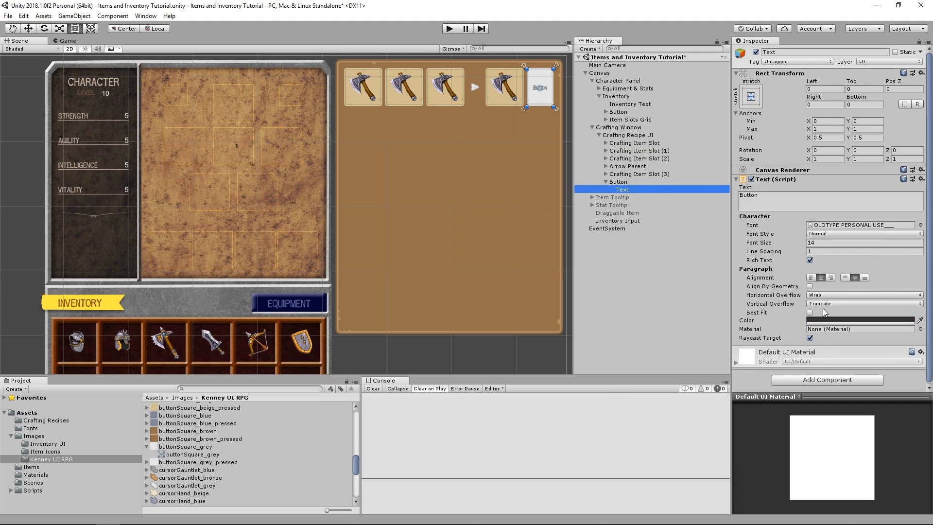
left_click(860, 320)
key("ctrl+v")
Set the button text's font size to 20, change its wording to CRAFT, and save the scene.
left_click(751, 186)
left_click(821, 243)
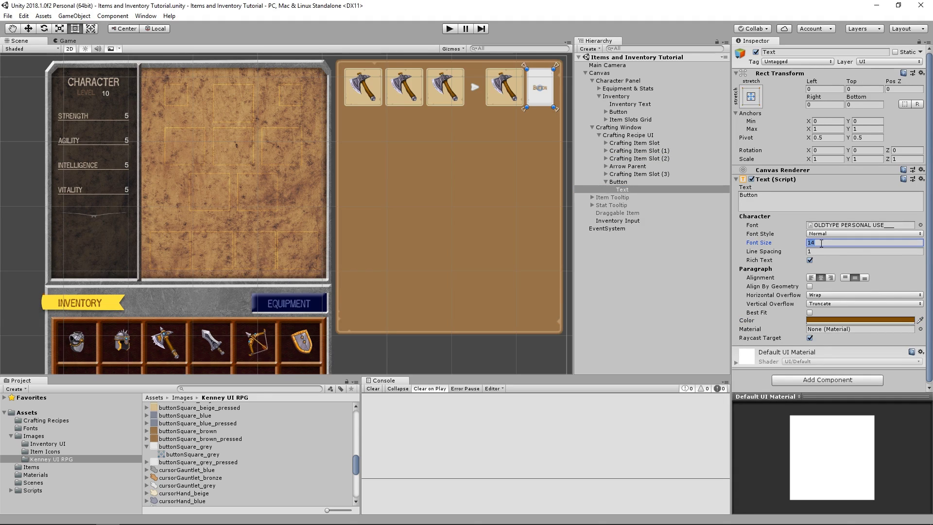
type("20")
left_click(778, 199)
type("CRAFT")
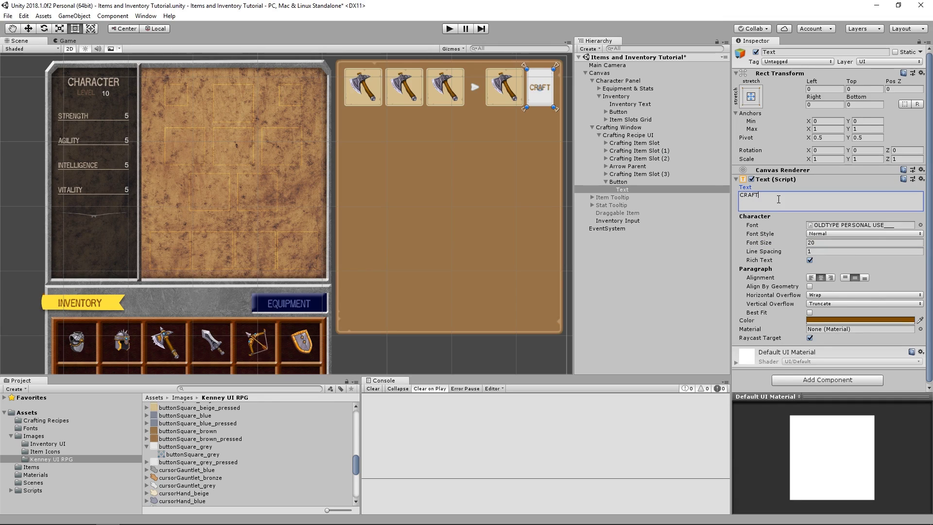
key("ctrl+s")
Rotate the CRAFT text 20 degrees about Z, turn off its Rich Text option, and save the scene.
left_click(900, 151)
type("20")
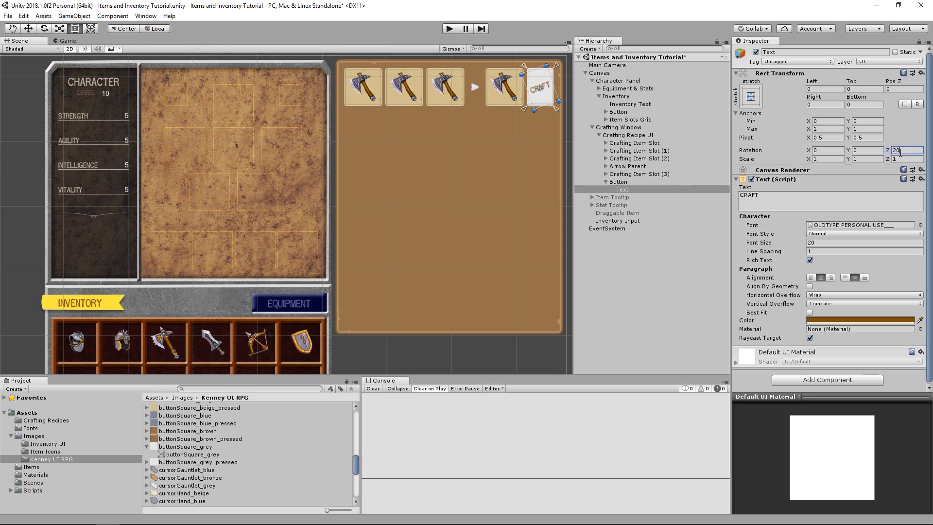
key("ctrl+s")
left_click(810, 260)
key("ctrl+s")
Run the scene to preview the crafting row with its CRAFT button, and stop the playback.
key("ctrl+p")
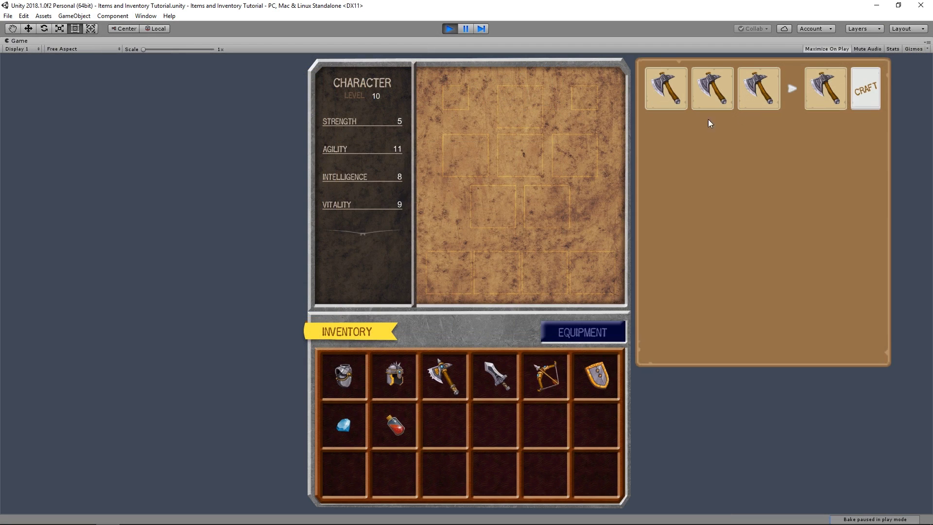
left_click(450, 28)
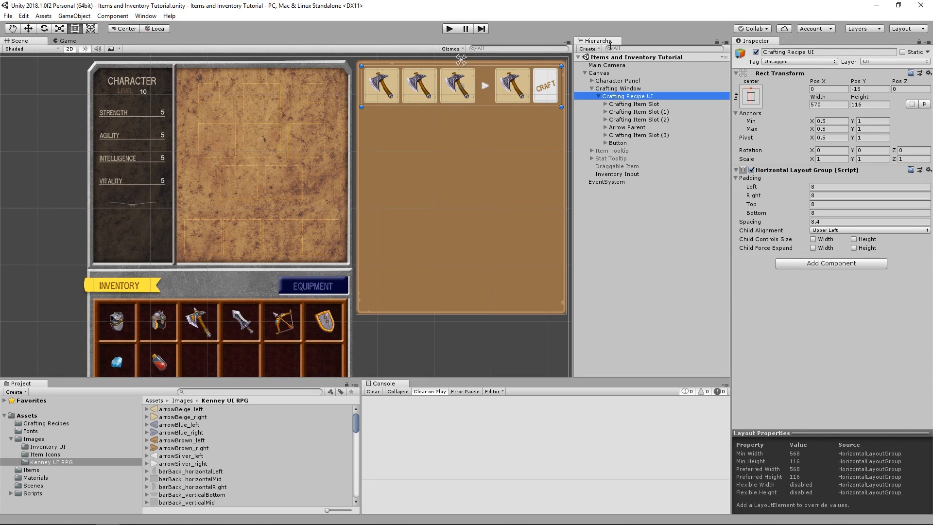
Add a UI Scroll View inside Crafting Window and place it before Crafting Recipe UI in the hierarchy order.
right_click(634, 89)
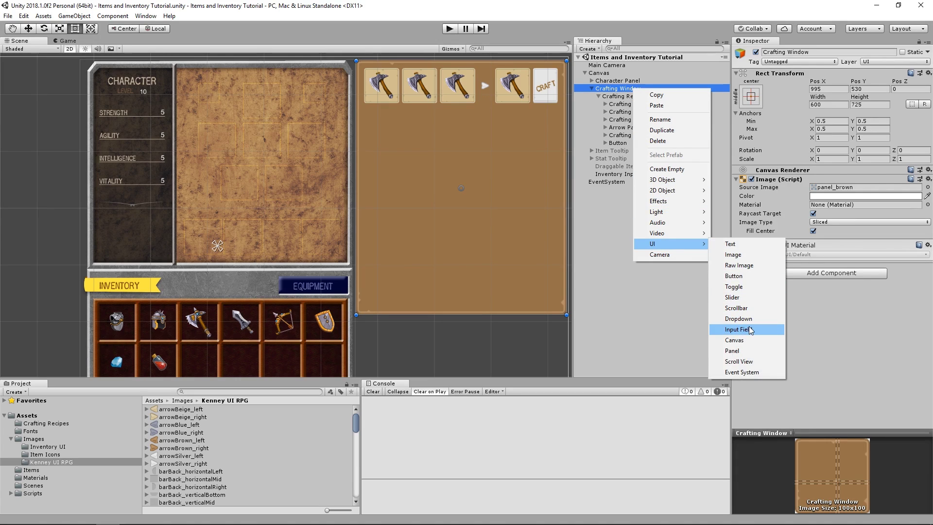
left_click(744, 361)
left_click(599, 96)
left_click_drag(616, 104, 627, 93)
Stretch the Scroll View across the whole Crafting Window with margins of 15 on all four sides, and save the scene.
left_click(750, 97)
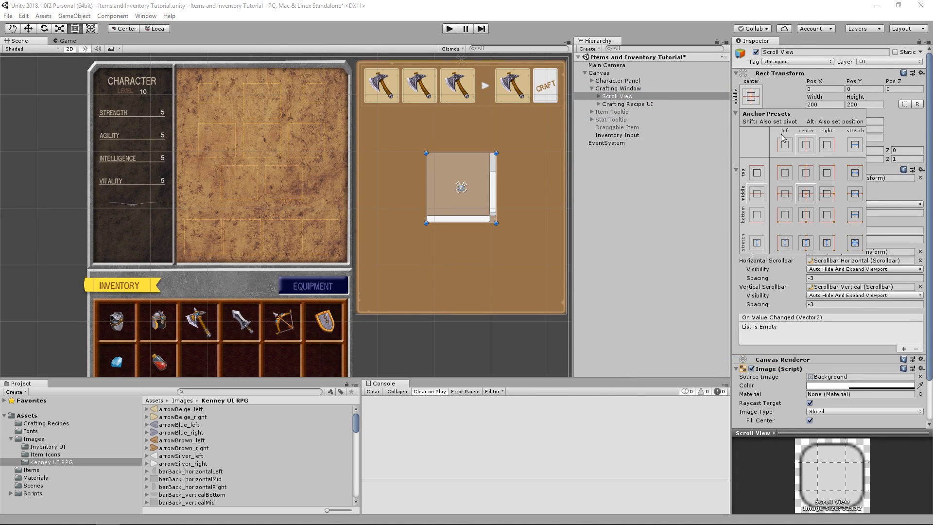
left_click(854, 243, "alt")
left_click(830, 89)
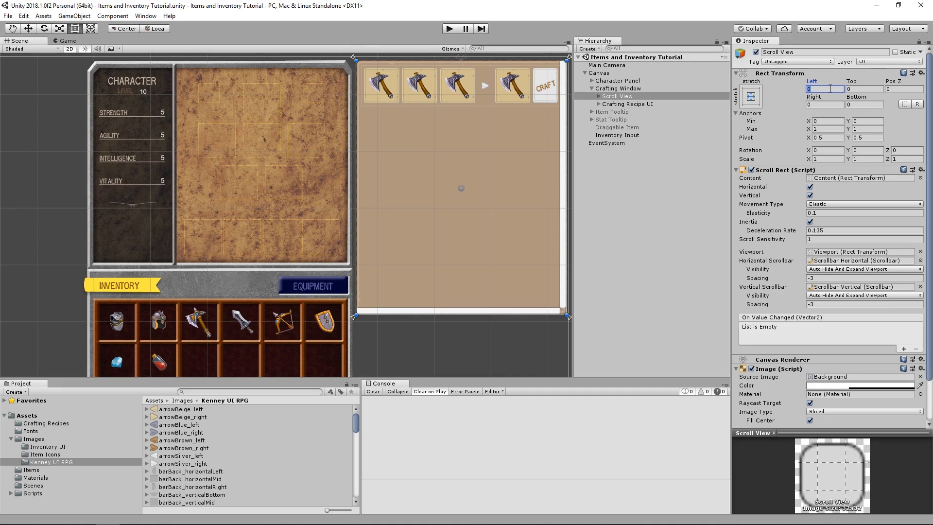
type("15")
key("Tab")
type("15")
key("Tab")
key("Tab")
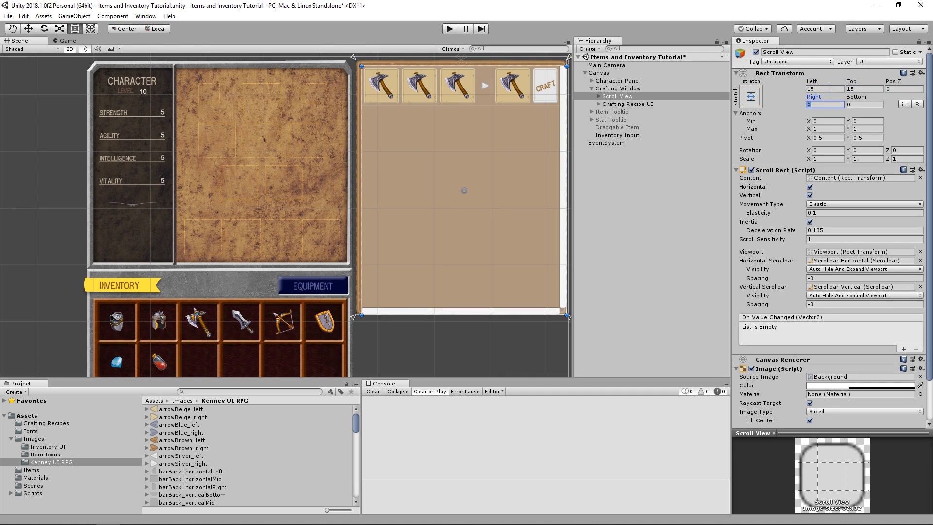
type("15")
key("Tab")
type("15")
key("ctrl+s")
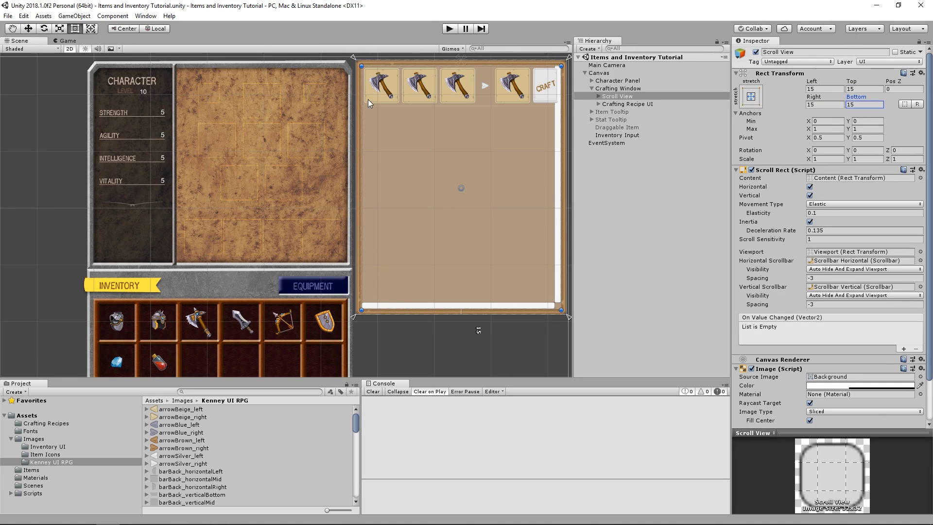
Remove the Image and Canvas Renderer components from the Scroll View and disable its horizontal scrolling.
left_click(725, 181)
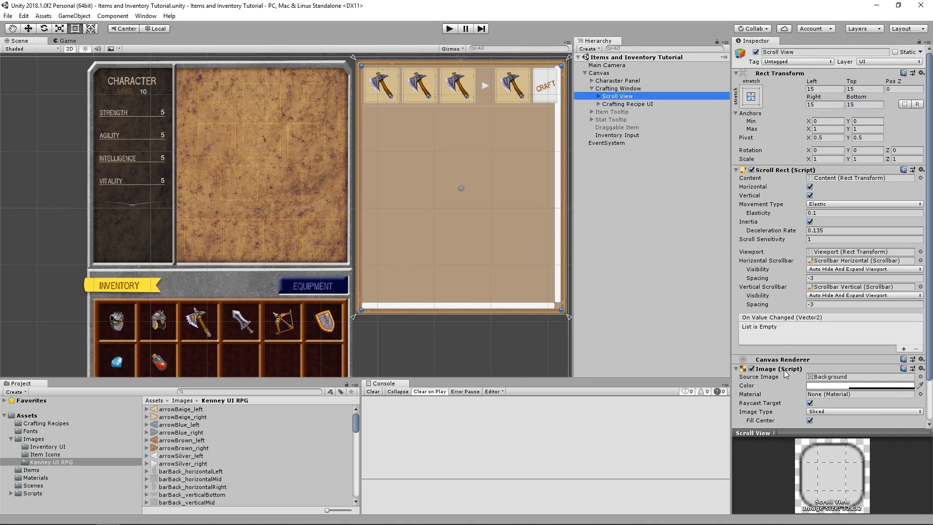
right_click(784, 371)
left_click(811, 391)
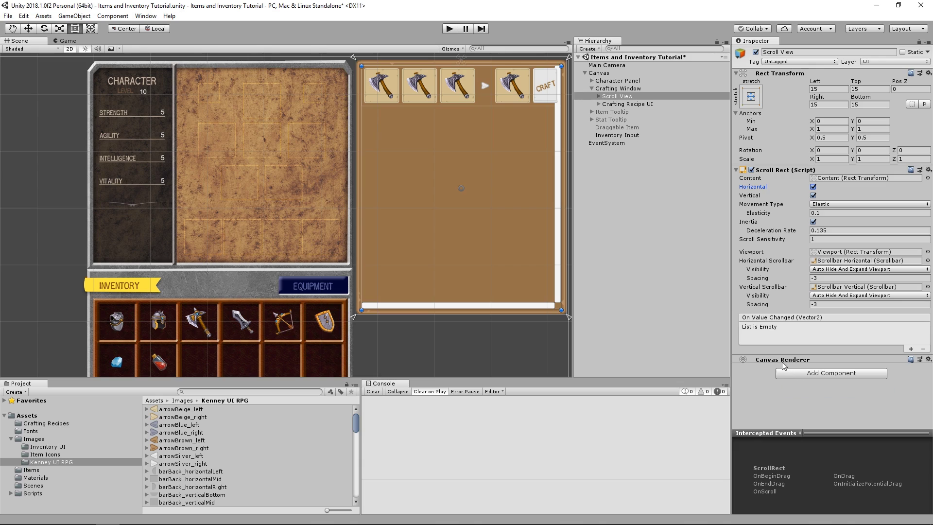
right_click(783, 365)
left_click(799, 381)
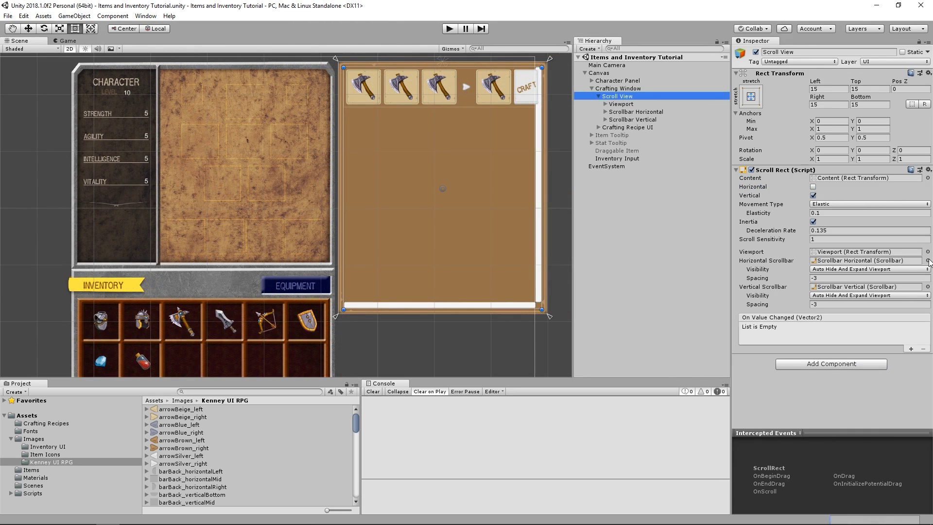
Set both the horizontal and vertical scrollbar references of the Scroll Rect to None.
left_click(927, 261)
double_click(62, 45)
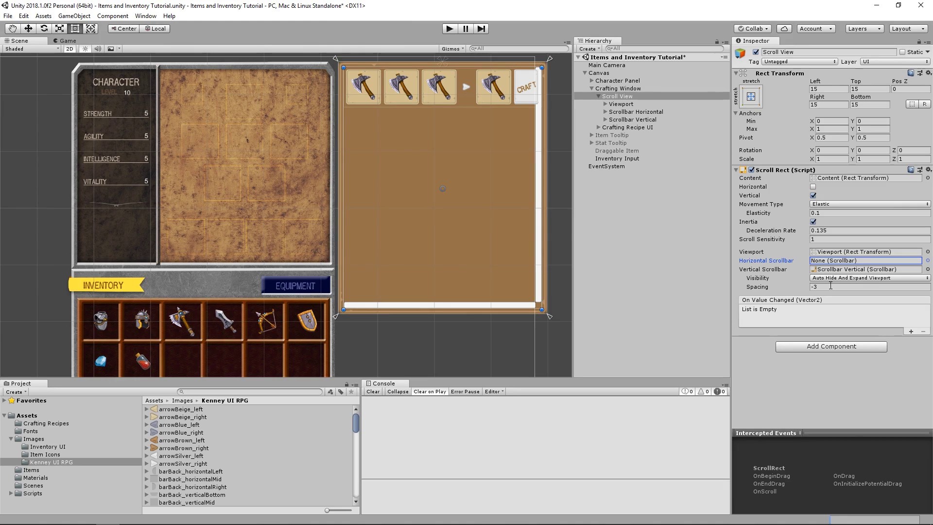
left_click(928, 270)
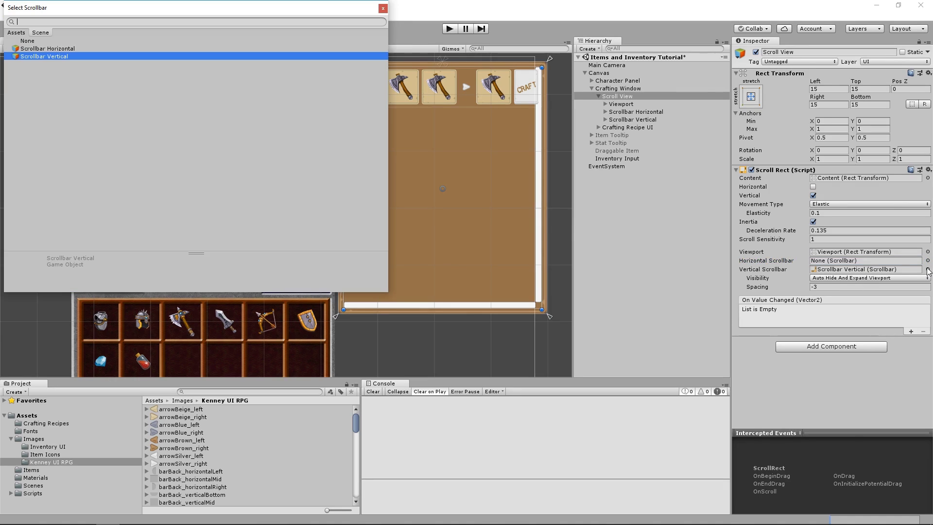
double_click(31, 44)
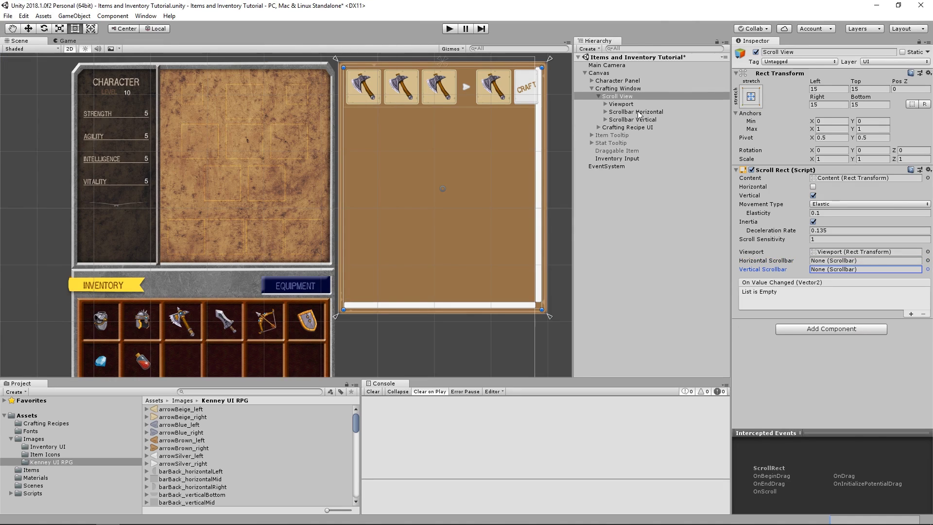
Deactivate the Scrollbar Horizontal and Scrollbar Vertical objects together and save the scene.
left_click(639, 112)
left_click(638, 120, "ctrl")
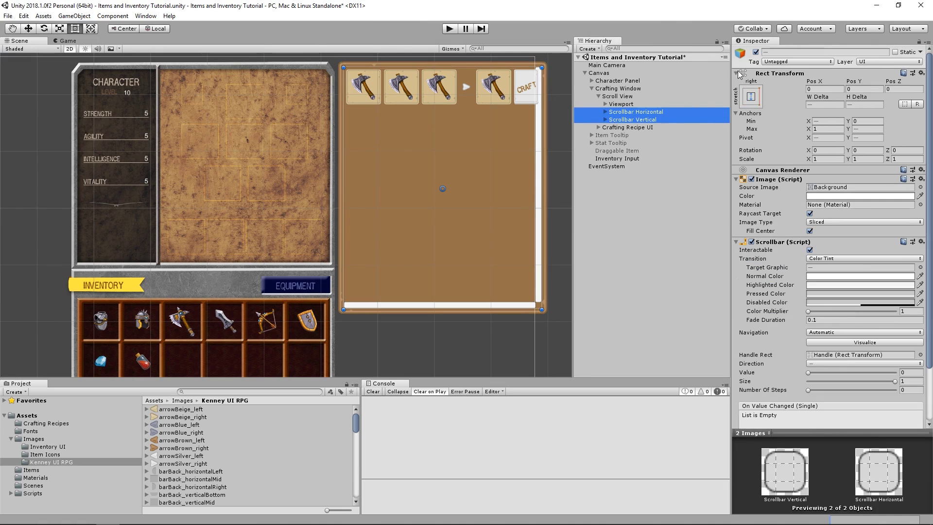
left_click(756, 52)
key("ctrl+s")
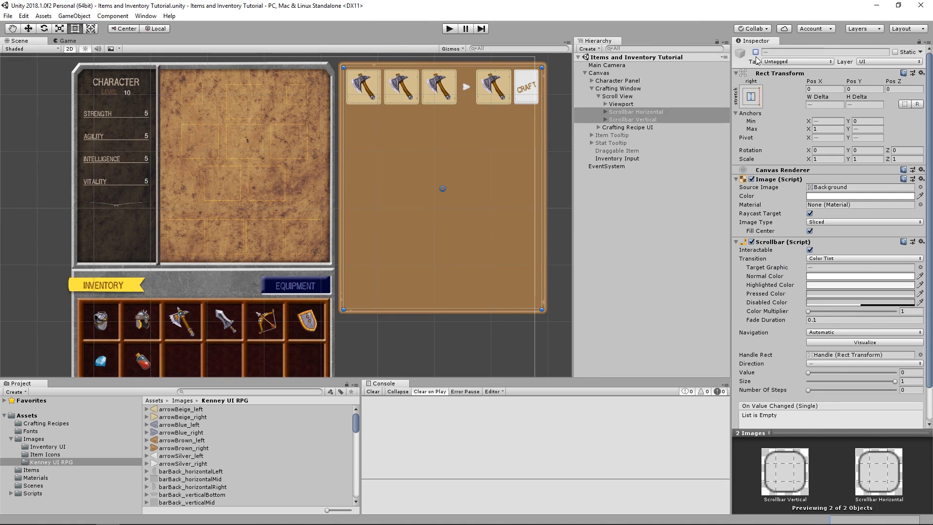
Set the Viewport's right margin to 0, save the scene, and check its other margins.
left_click(632, 104)
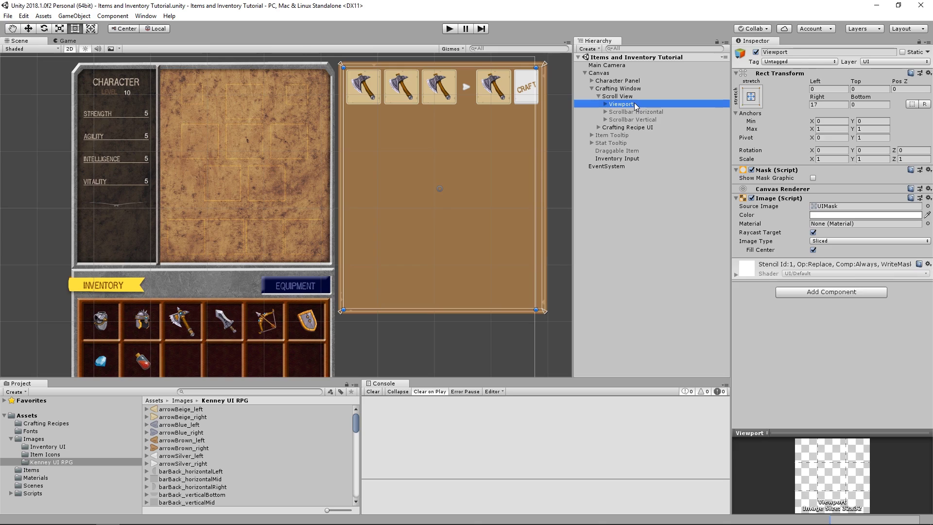
left_click(836, 104)
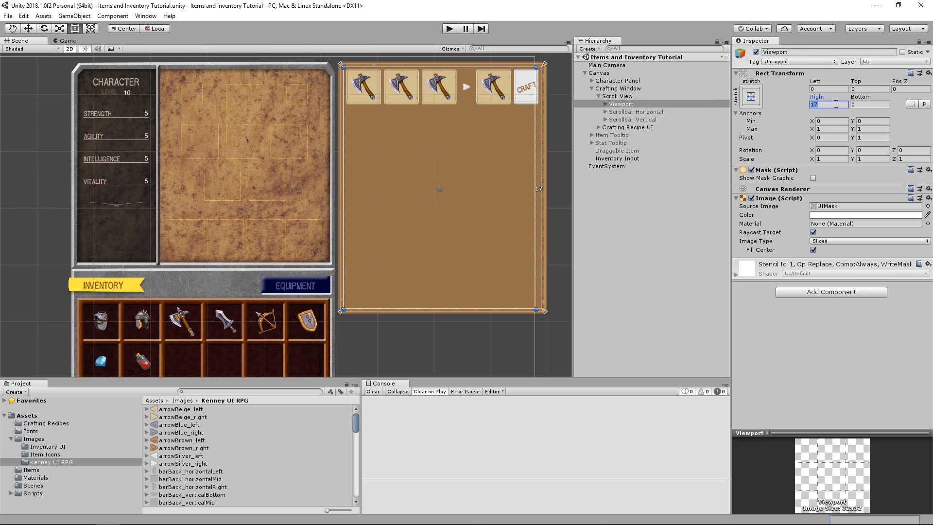
type("0")
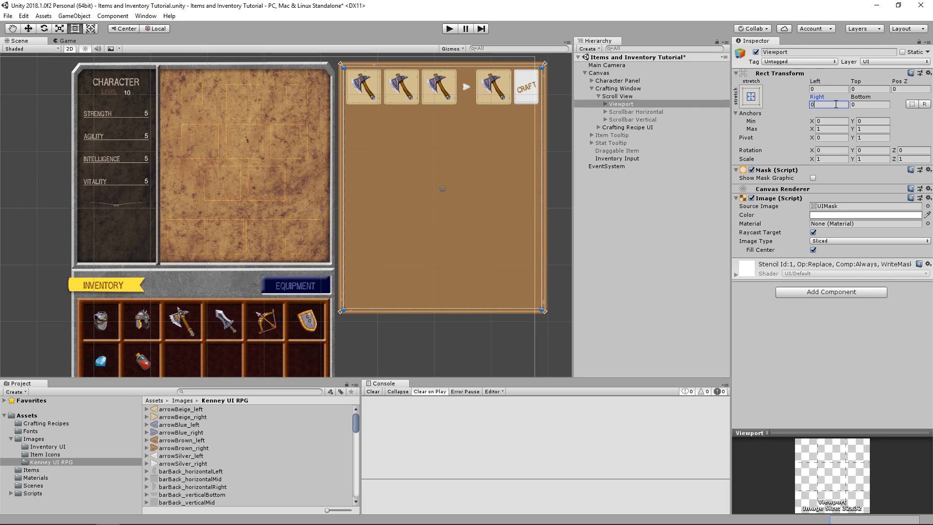
key("ctrl+s")
left_click(827, 88)
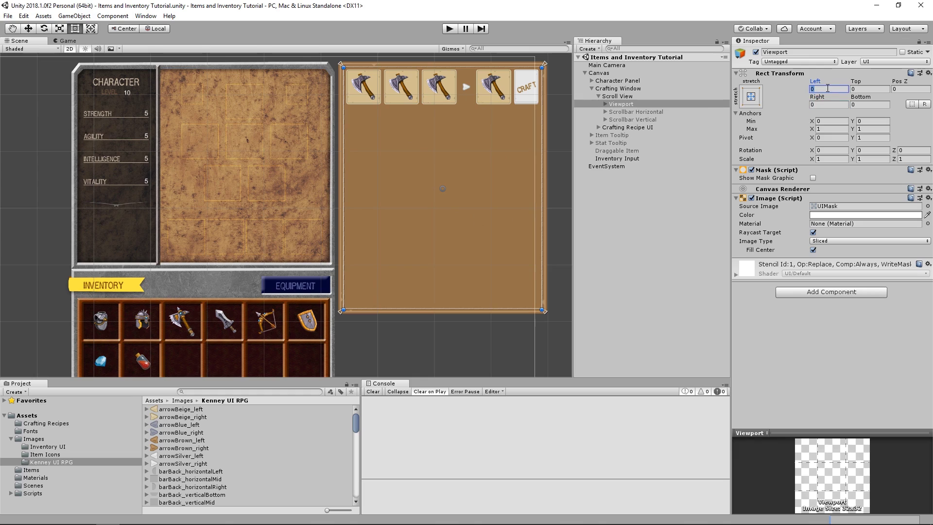
key("Tab")
key("Tab")
key("Tab")
key("Tab")
Move Crafting Recipe UI into the Content object under the Scroll View's Viewport.
left_click(605, 104)
left_click(627, 111)
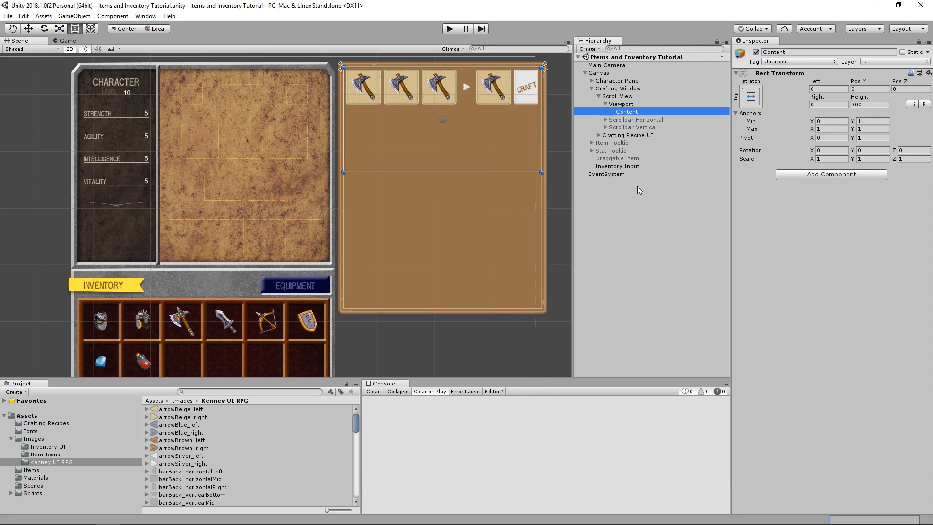
left_click(628, 136)
left_click_drag(628, 139, 635, 115)
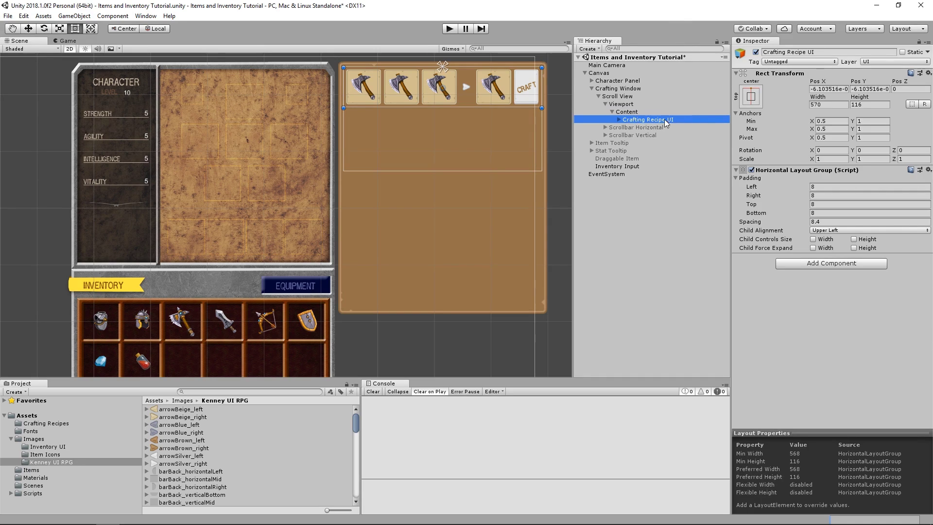
Add a Vertical Layout Group to Content that controls child width and height with both force-expand options off, and save.
left_click(642, 114)
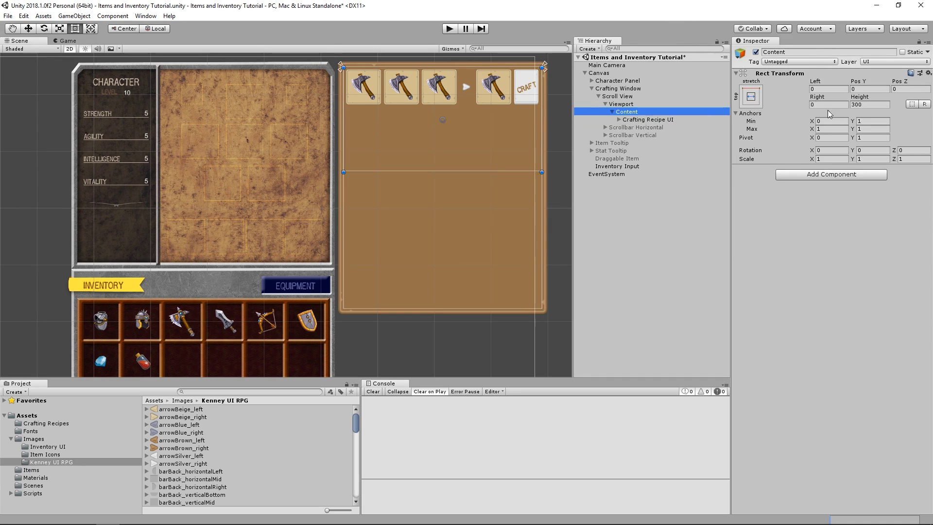
left_click(809, 176)
key("Return")
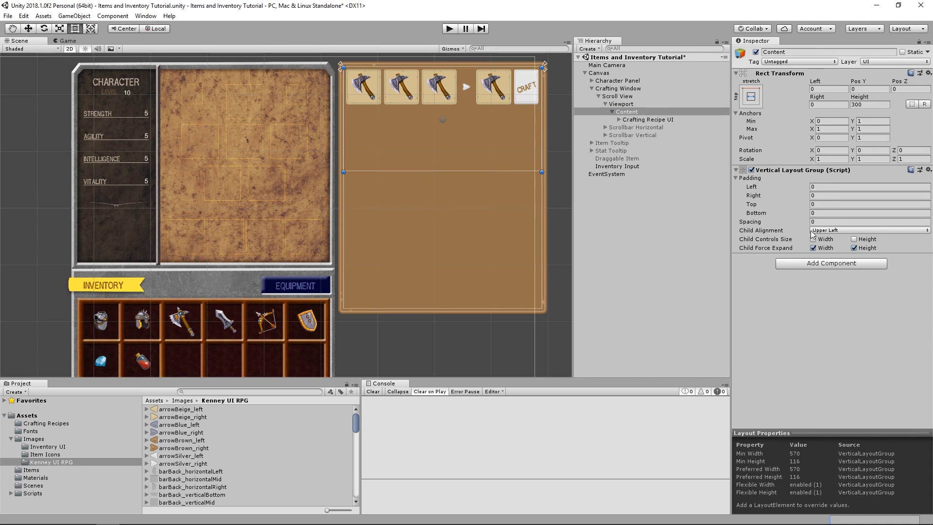
left_click(821, 249)
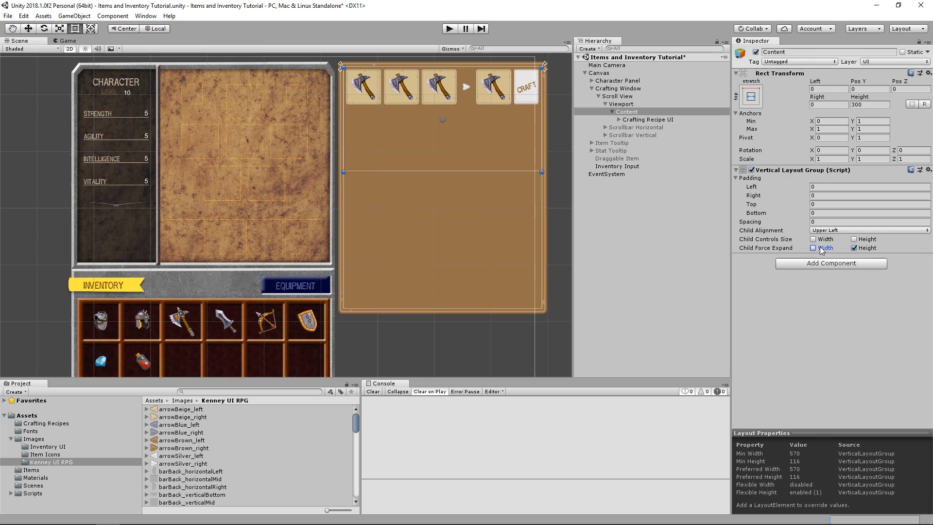
left_click(870, 248)
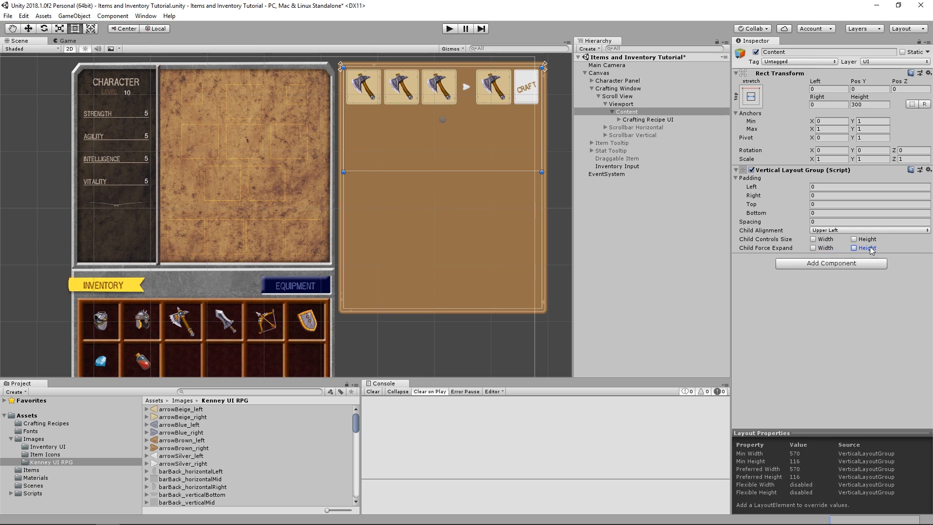
left_click(824, 240)
left_click(855, 239)
key("ctrl+s")
left_click(648, 120)
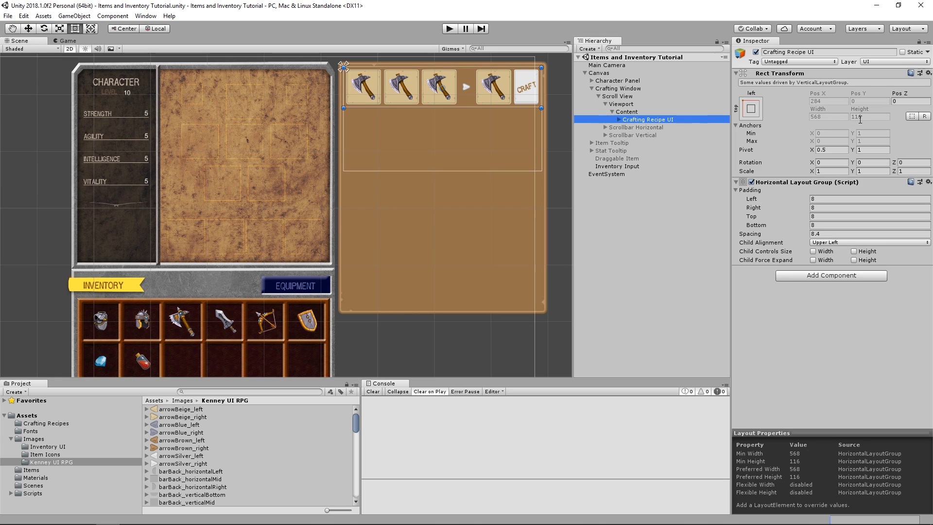
Add a Content Size Fitter to Content with both horizontal and vertical fit set to Preferred Size.
left_click(629, 112)
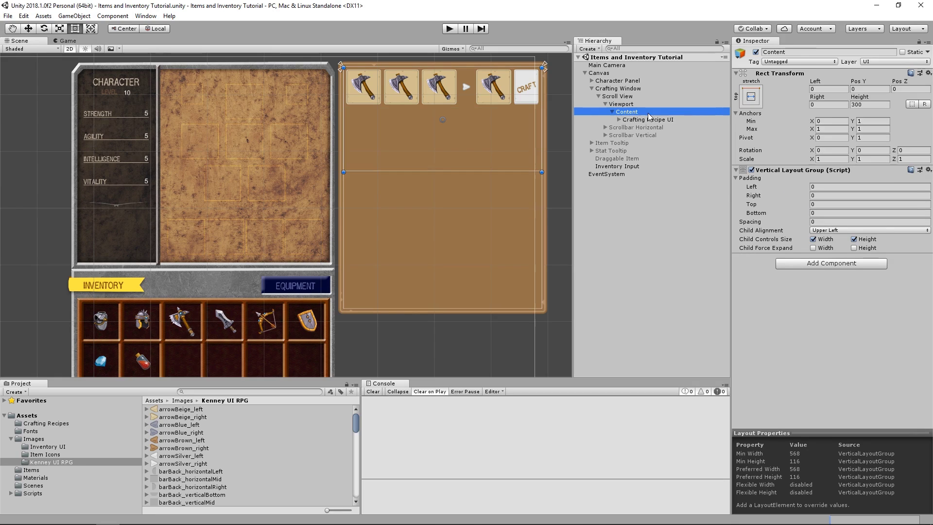
left_click(806, 262)
type("c")
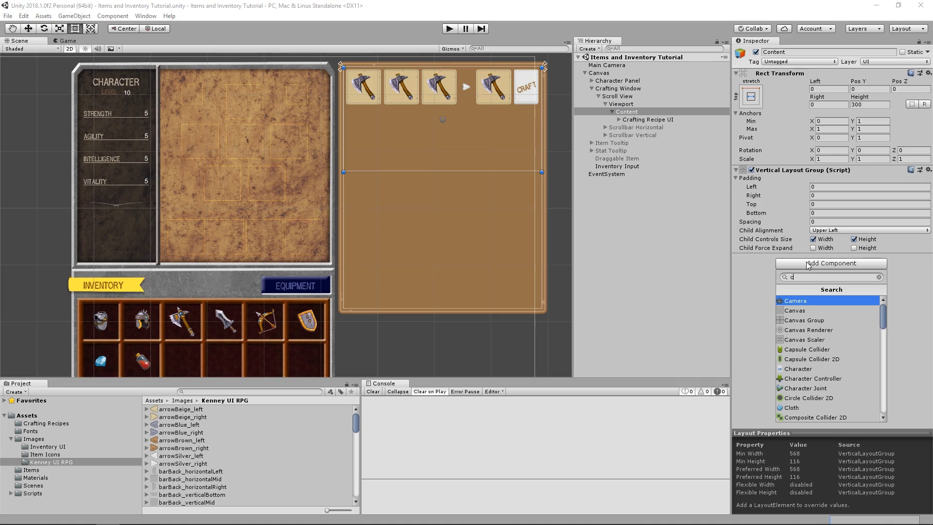
type("onten")
key("Return")
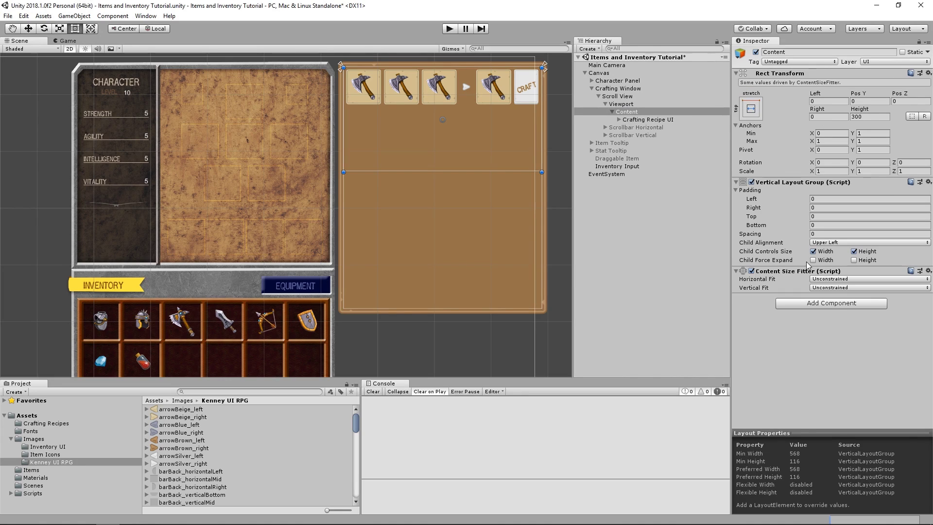
left_click(826, 280)
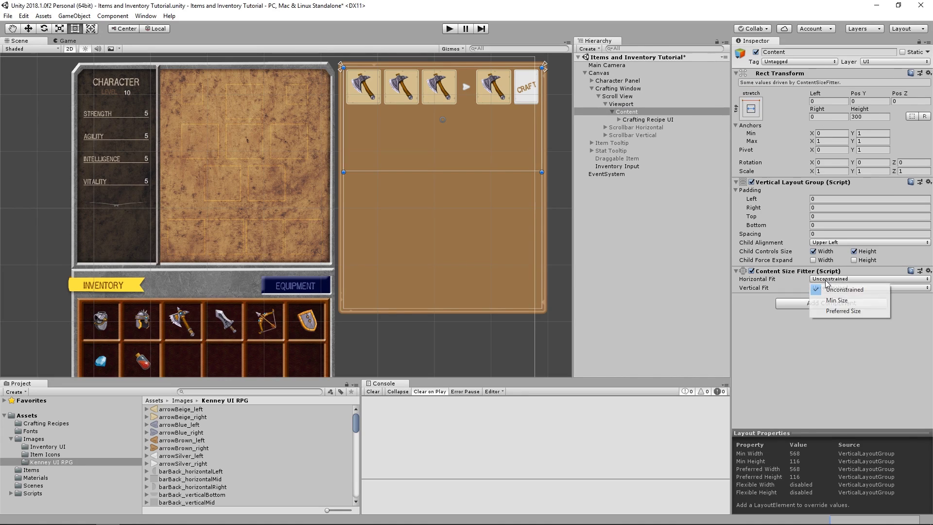
left_click(837, 311)
left_click(829, 287)
left_click(843, 320)
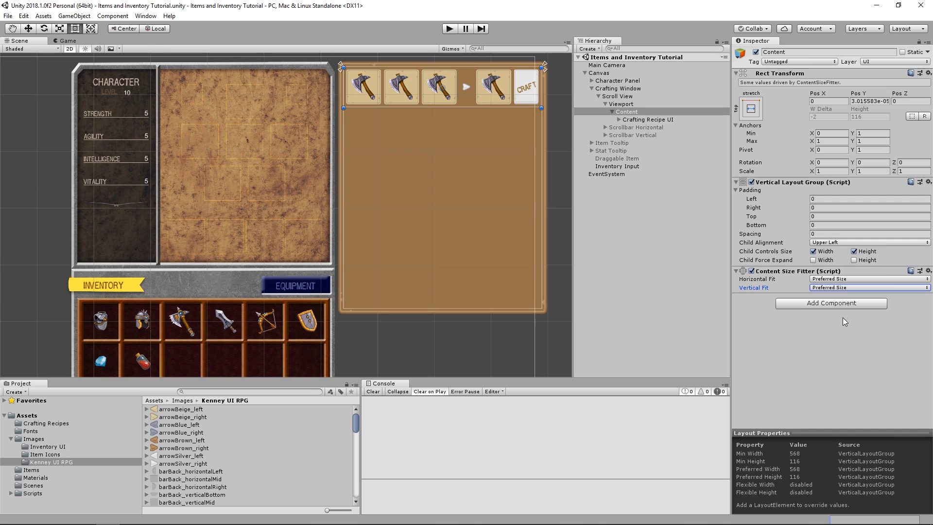
Duplicate the Crafting Recipe UI row inside Content.
left_click(664, 120)
key("ctrl+d")
key("ctrl+d")
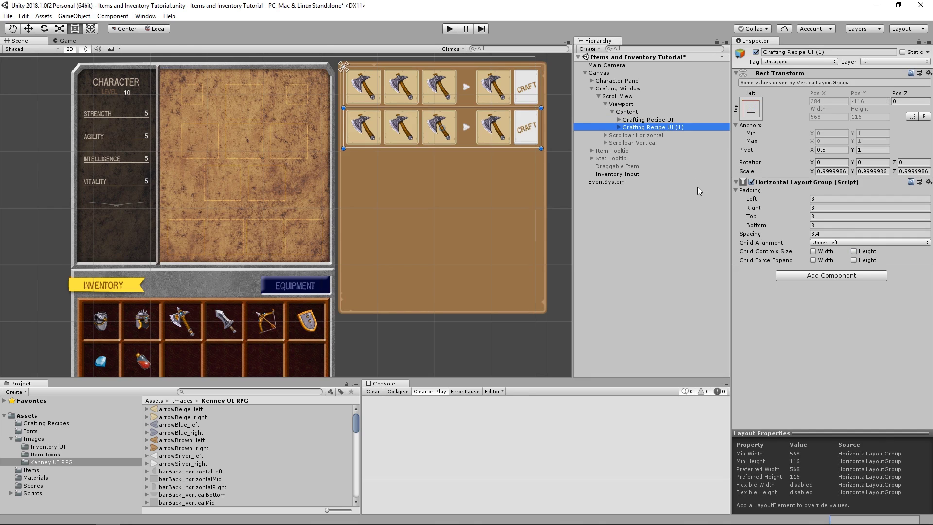
Duplicate the Crafting Recipe UI row repeatedly until Content holds nine rows, up to Crafting Recipe UI (8).
key("ctrl+d")
key("ctrl+d")
key("ctrl+d")
key("ctrl+d")
key("ctrl+d")
key("ctrl+d")
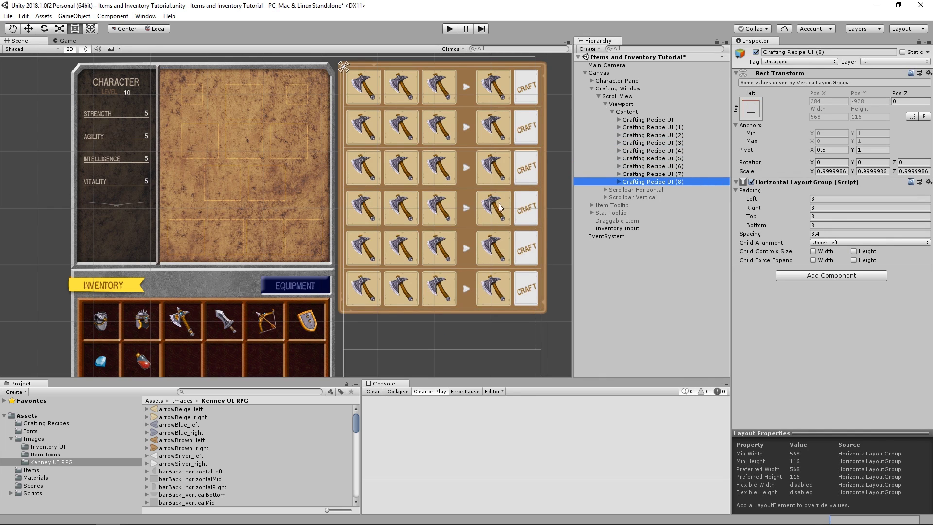
scroll(464, 195, "down", 3)
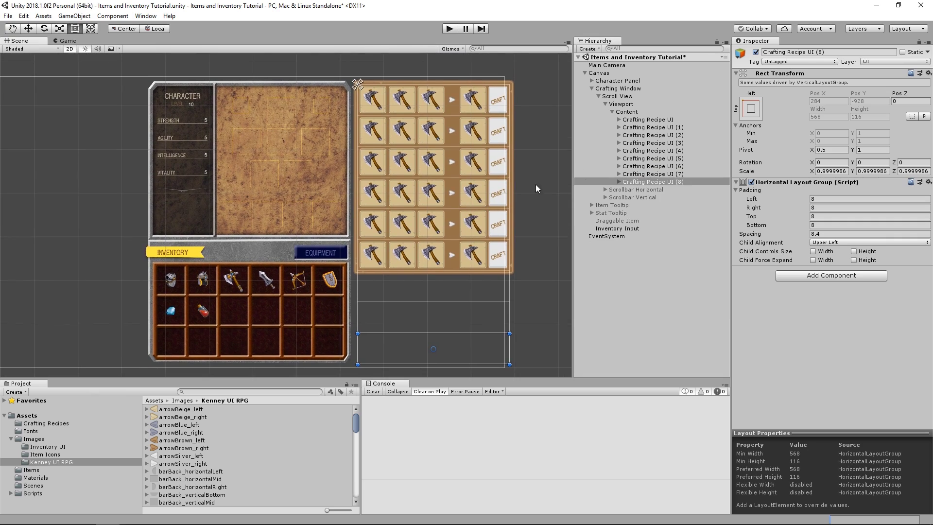
Set the Horizontal Layout Group spacing to 8.8 on all nine Crafting Recipe UI rows and save the scene.
left_click(696, 113)
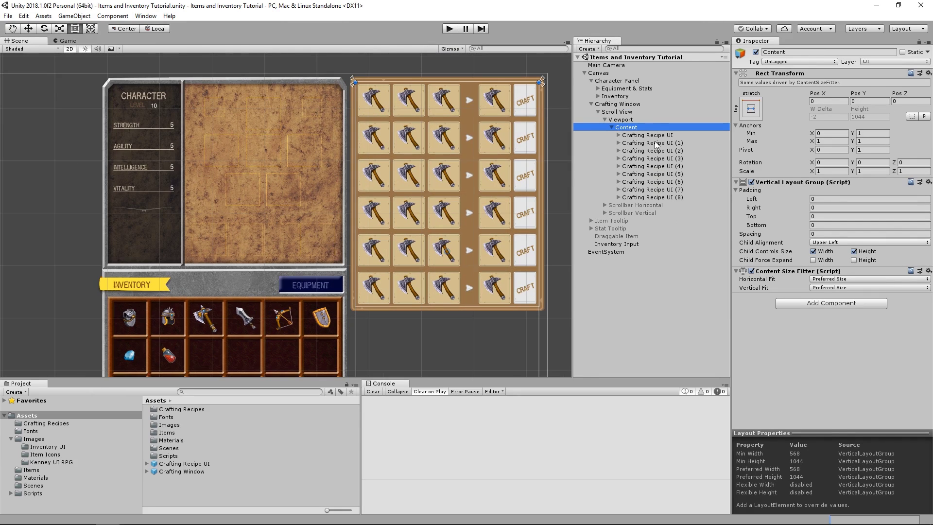
left_click(651, 136)
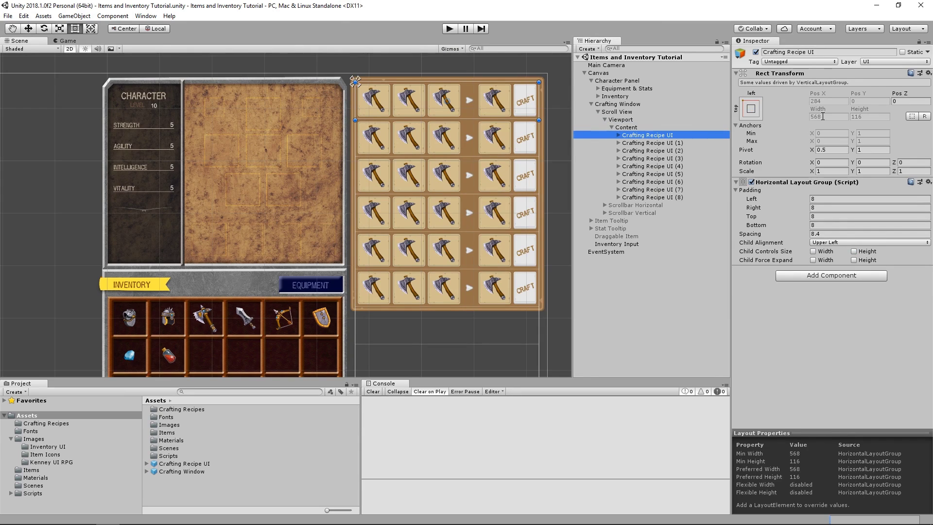
left_click(644, 127)
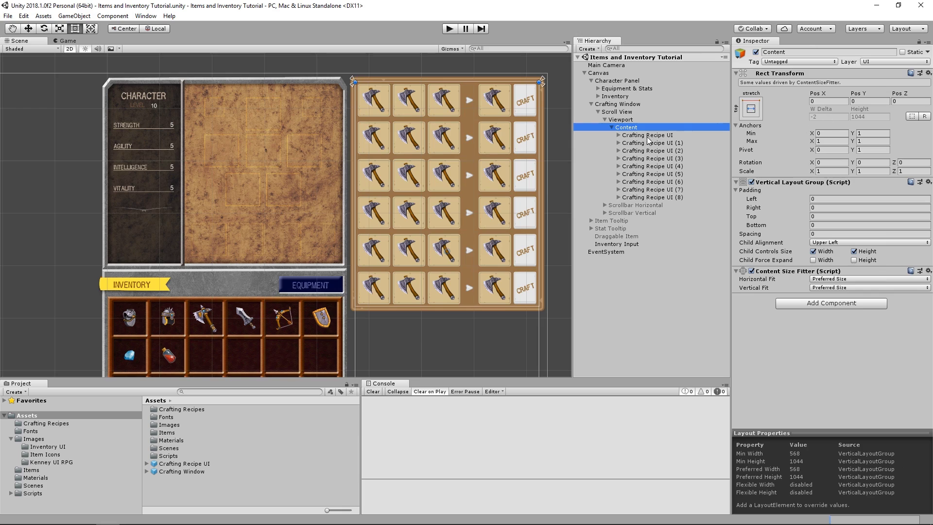
left_click(647, 135)
left_click(664, 196, "shift")
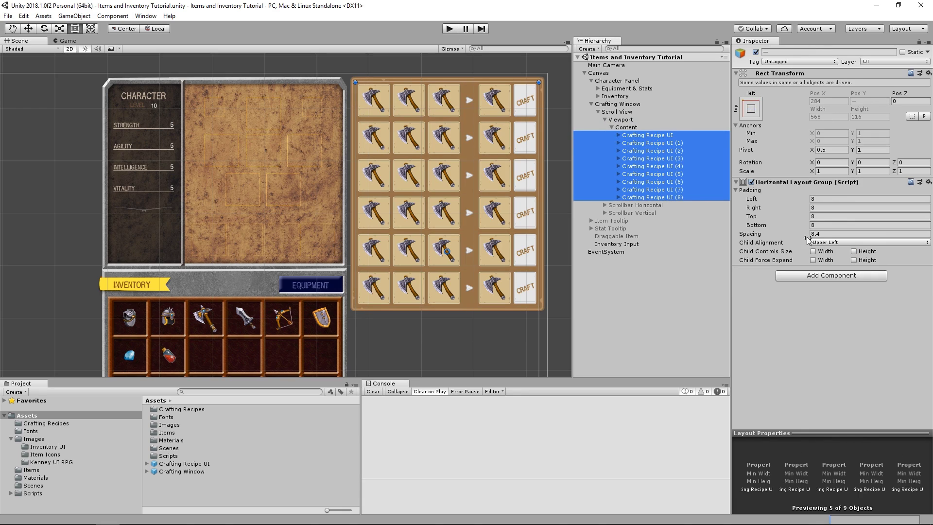
left_click(832, 234)
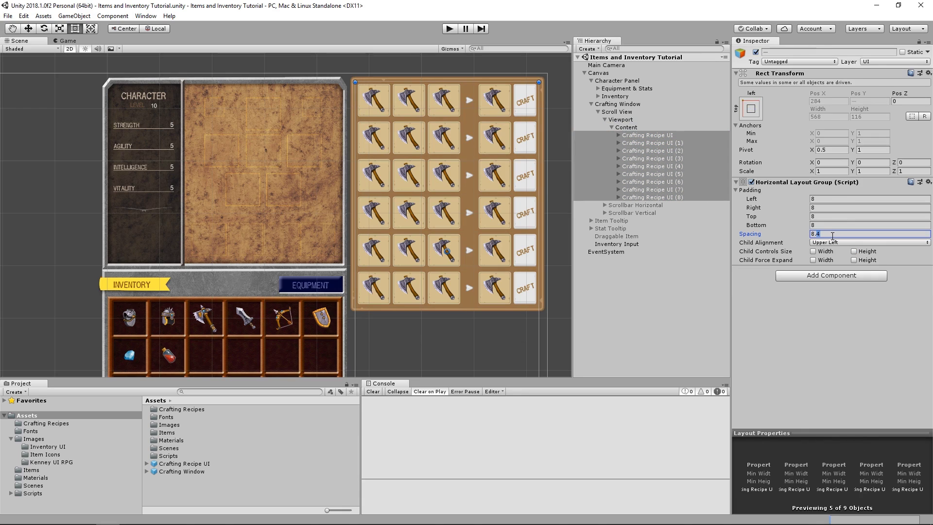
type("8.8")
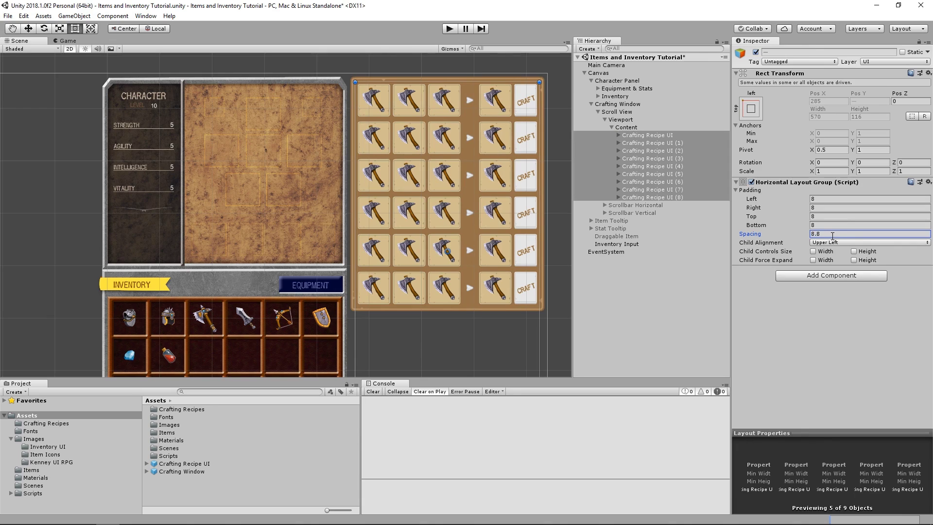
key("ctrl+s")
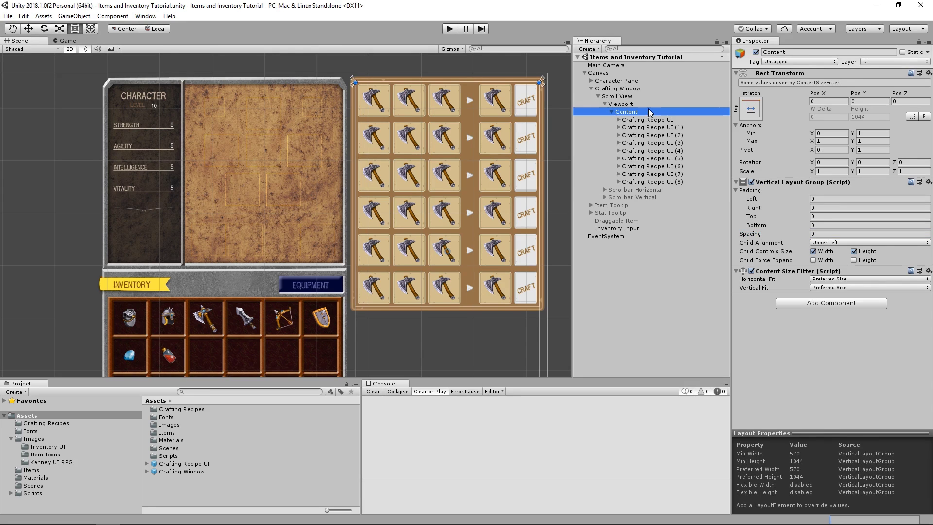
Run the scene in Play mode and test scrolling the crafting recipe list down and up.
left_click(450, 29)
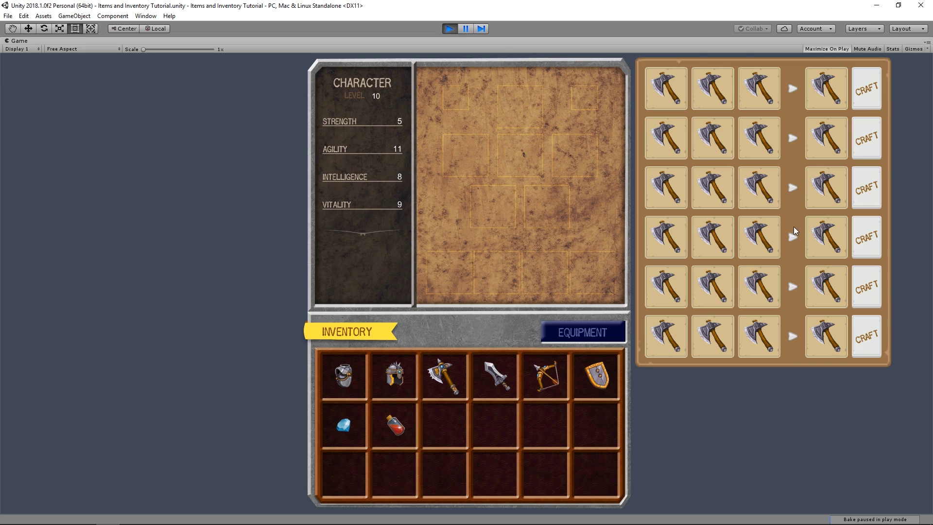
scroll(807, 118, "down", 1)
scroll(794, 185, "up", 2)
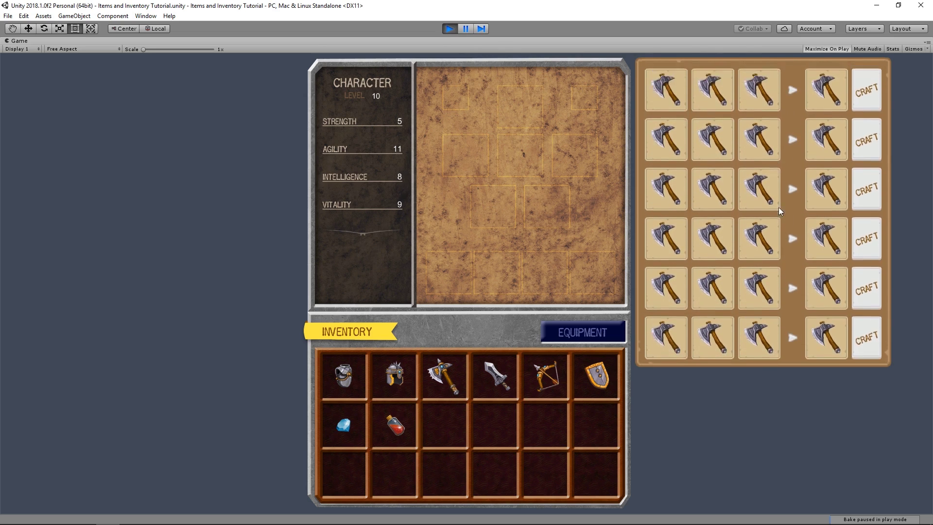
scroll(778, 207, "down", 1)
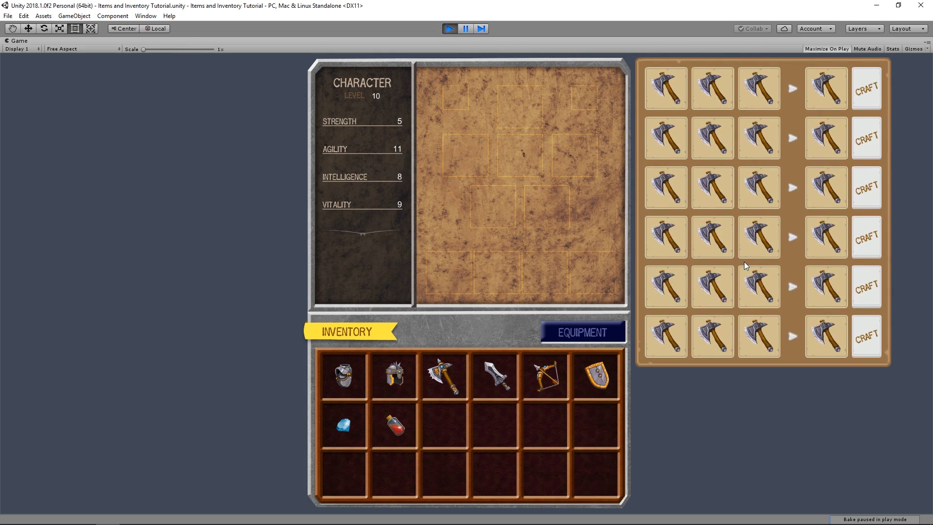